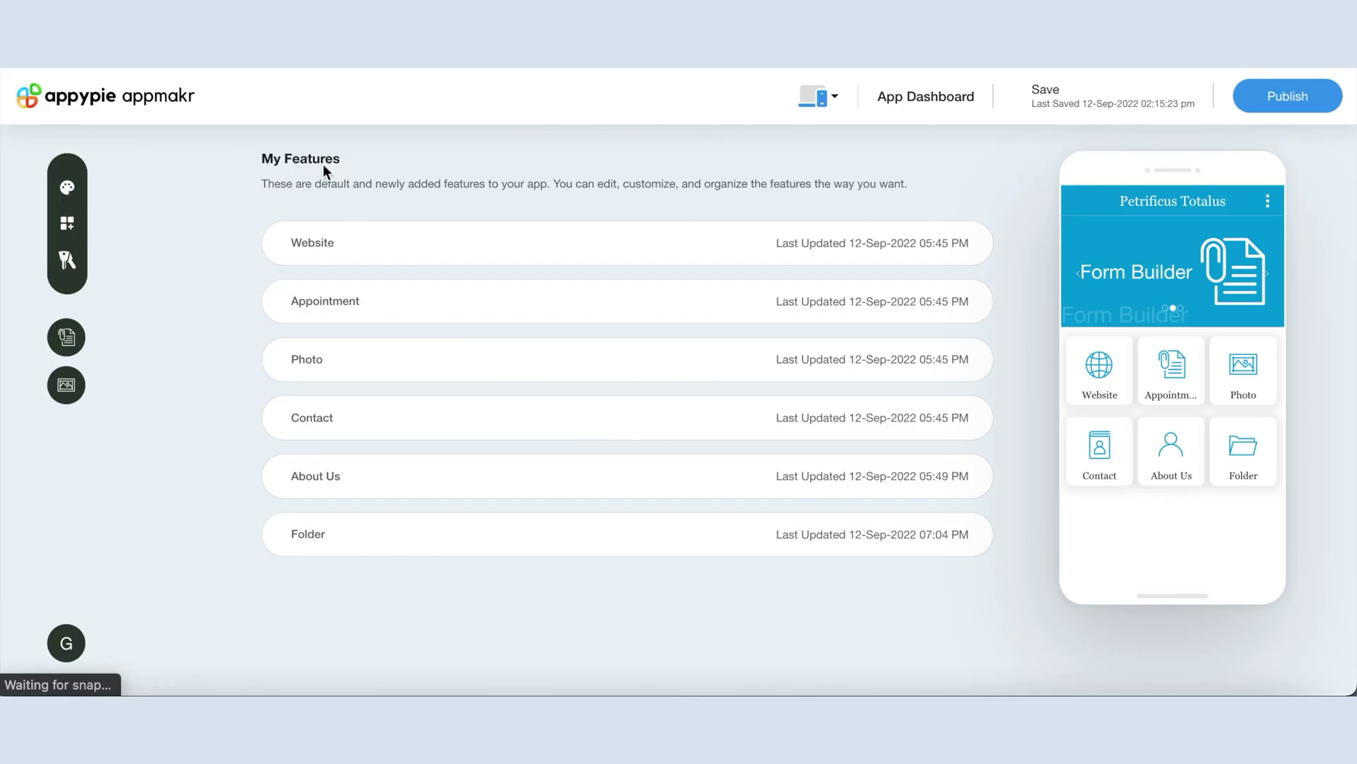
# Open the Design and Customization settings from the sidebar icon
pyautogui.click(68, 192)
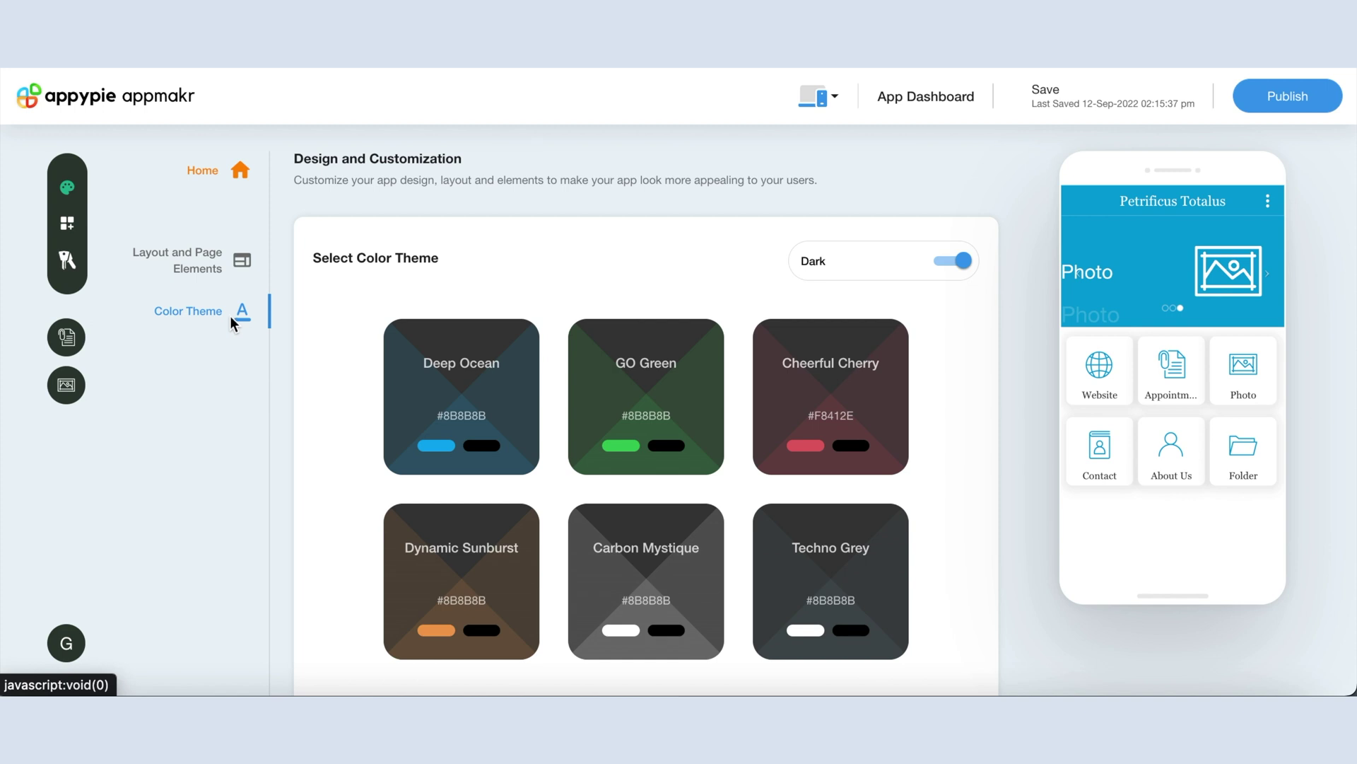
# In Layout and Page Elements, browse every layout and apply the Matrix layout
pyautogui.click(205, 253)
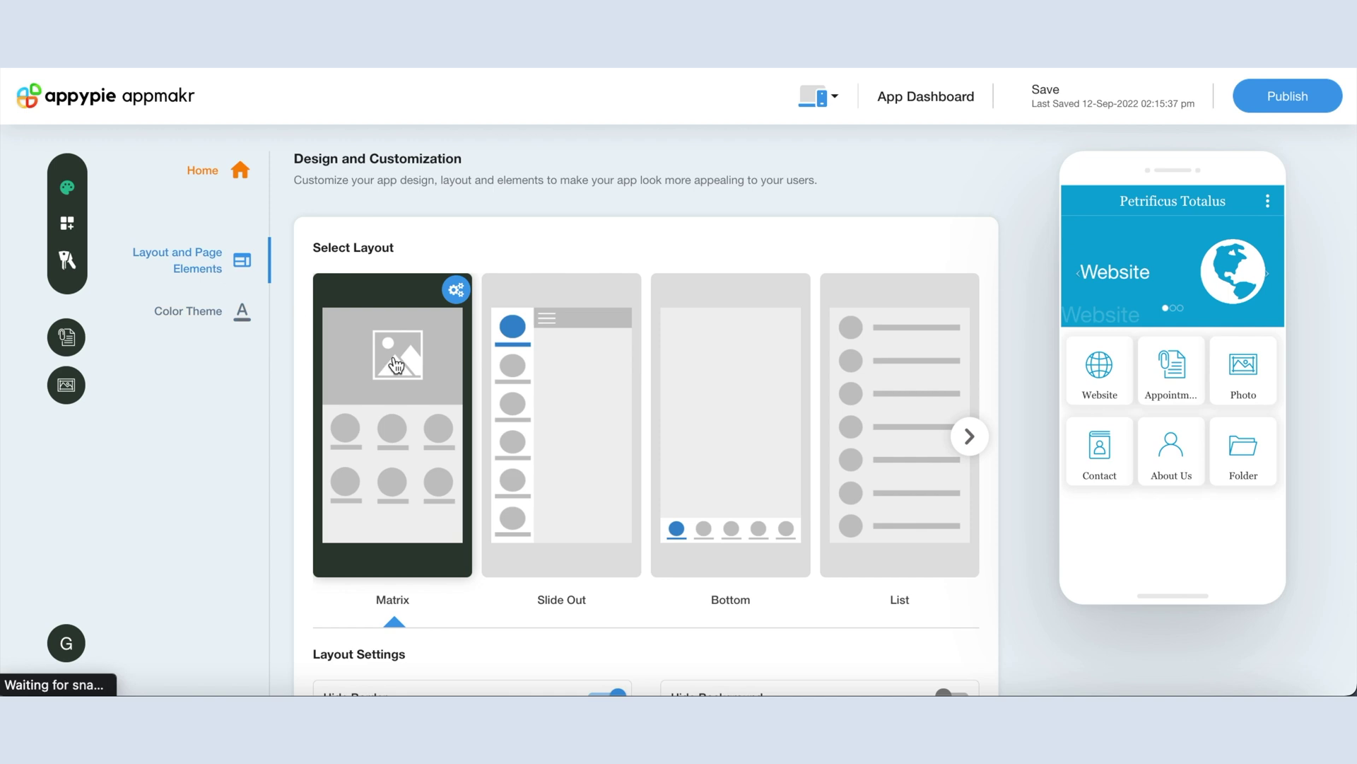
pyautogui.click(970, 436)
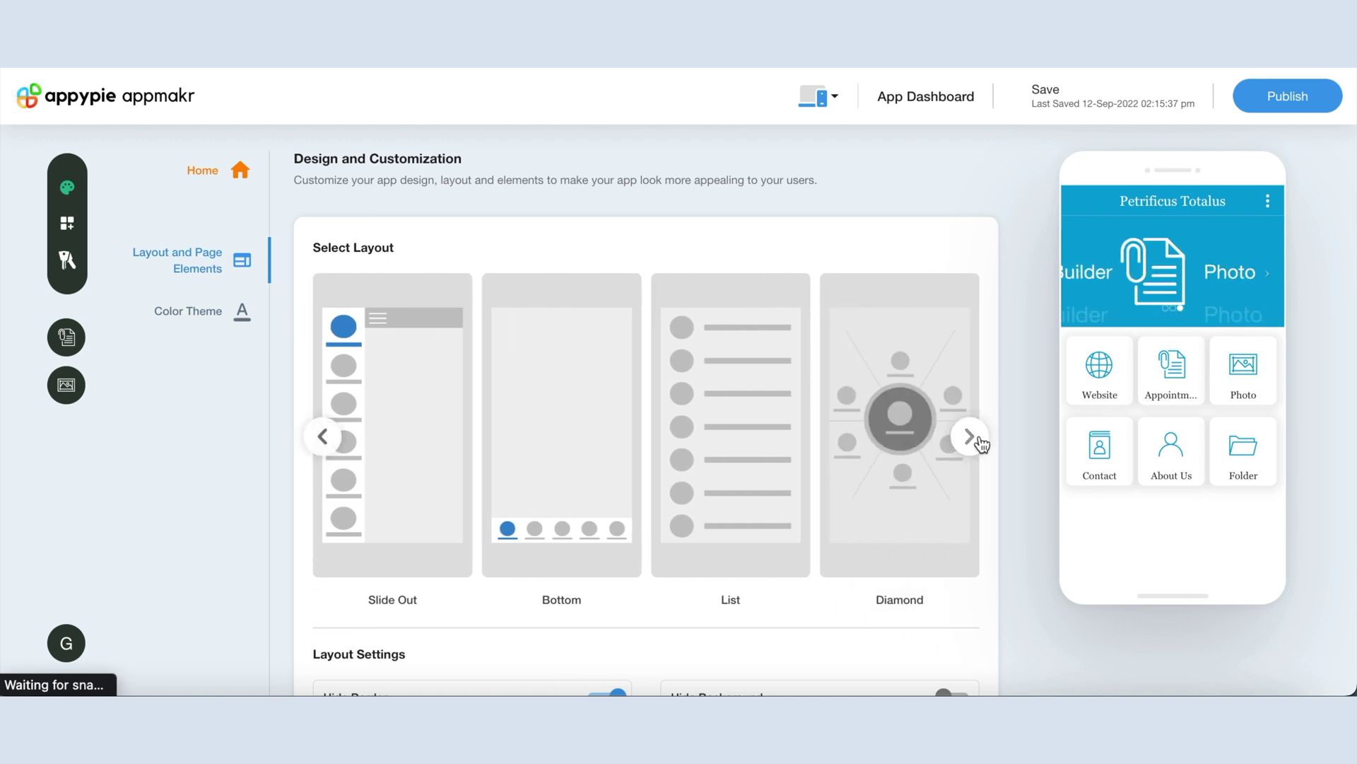
pyautogui.click(970, 437)
pyautogui.click(970, 436)
pyautogui.click(979, 441)
pyautogui.click(979, 442)
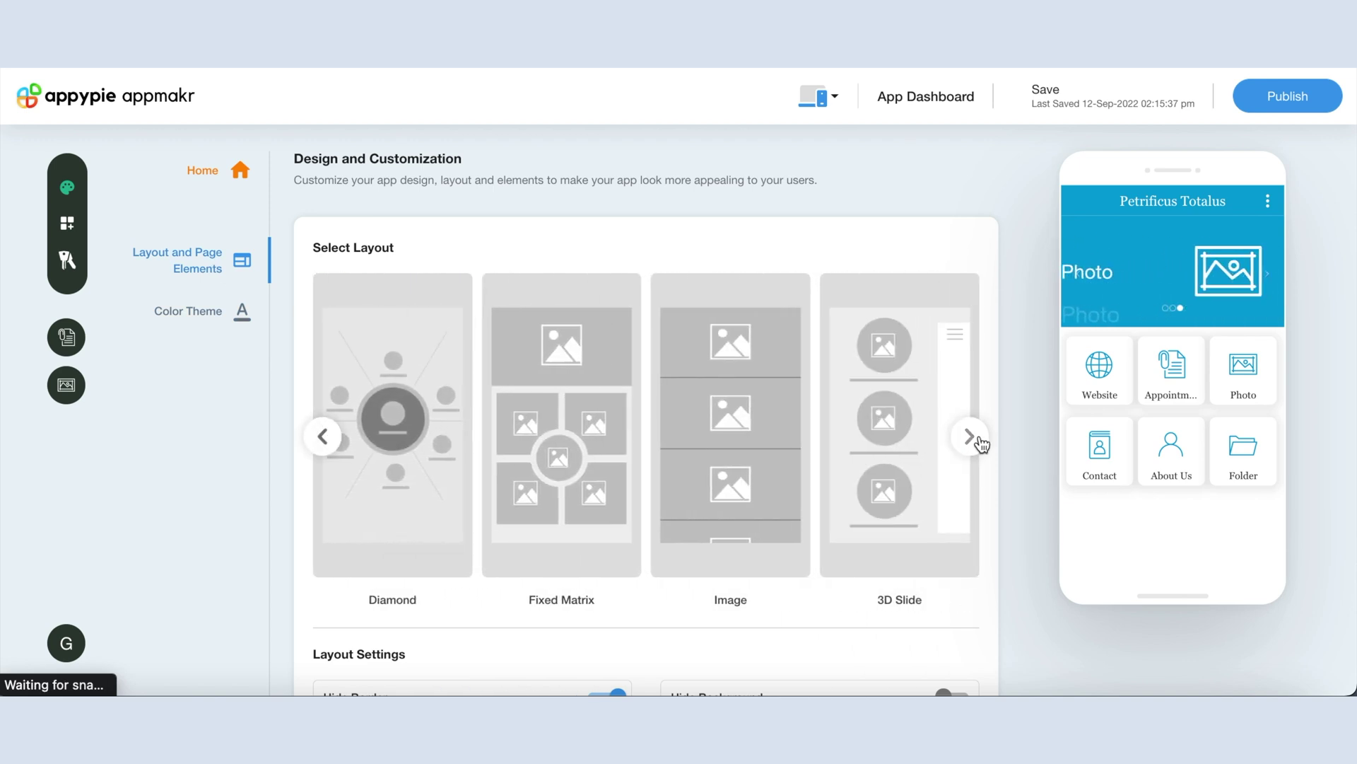
pyautogui.click(979, 442)
pyautogui.click(978, 441)
pyautogui.click(980, 442)
pyautogui.click(980, 442)
pyautogui.click(980, 442)
pyautogui.click(980, 442)
pyautogui.click(980, 442)
pyautogui.click(980, 442)
pyautogui.click(979, 442)
pyautogui.click(980, 442)
pyautogui.click(322, 437)
pyautogui.click(320, 445)
pyautogui.click(322, 445)
pyautogui.click(321, 445)
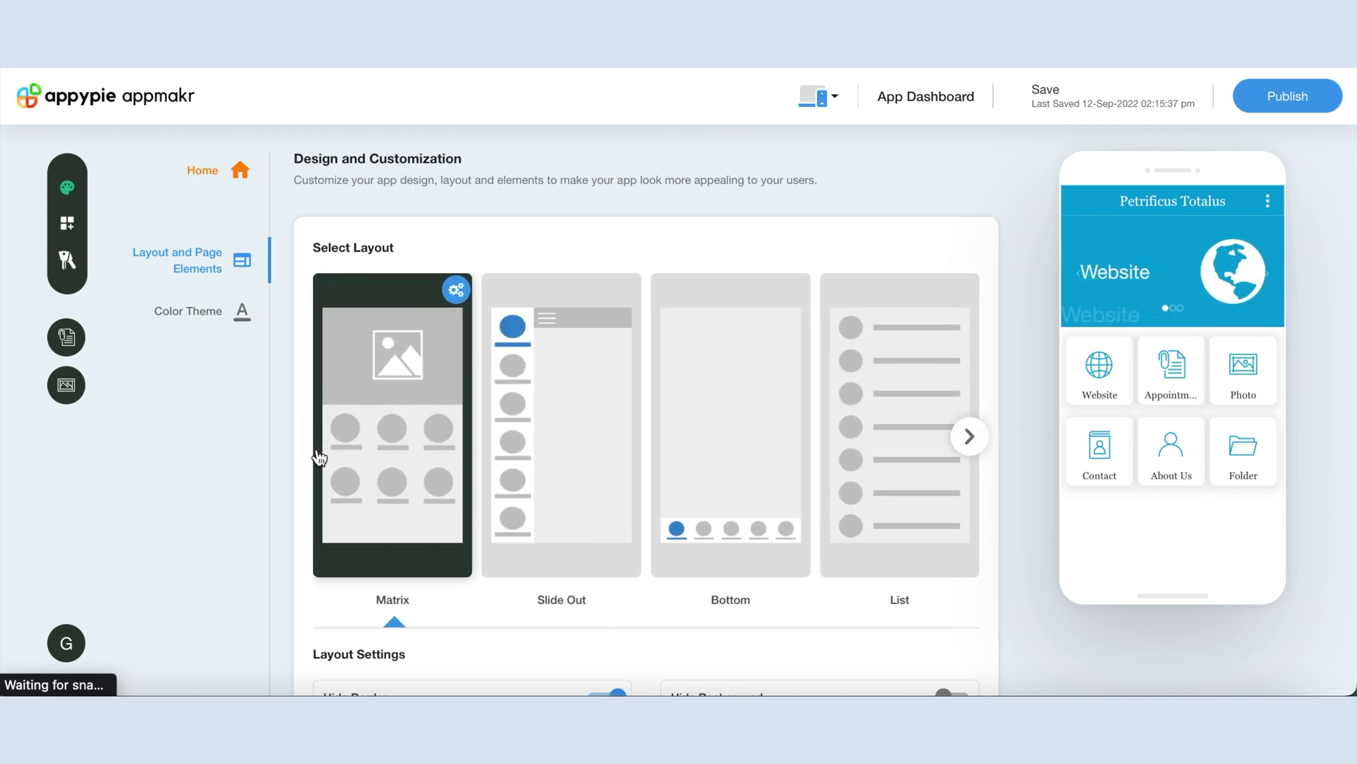
pyautogui.click(374, 456)
# Open the Matrix layout settings and preview Hide Border and Hide Text, restoring both
pyautogui.scroll(-1, 373, 456)
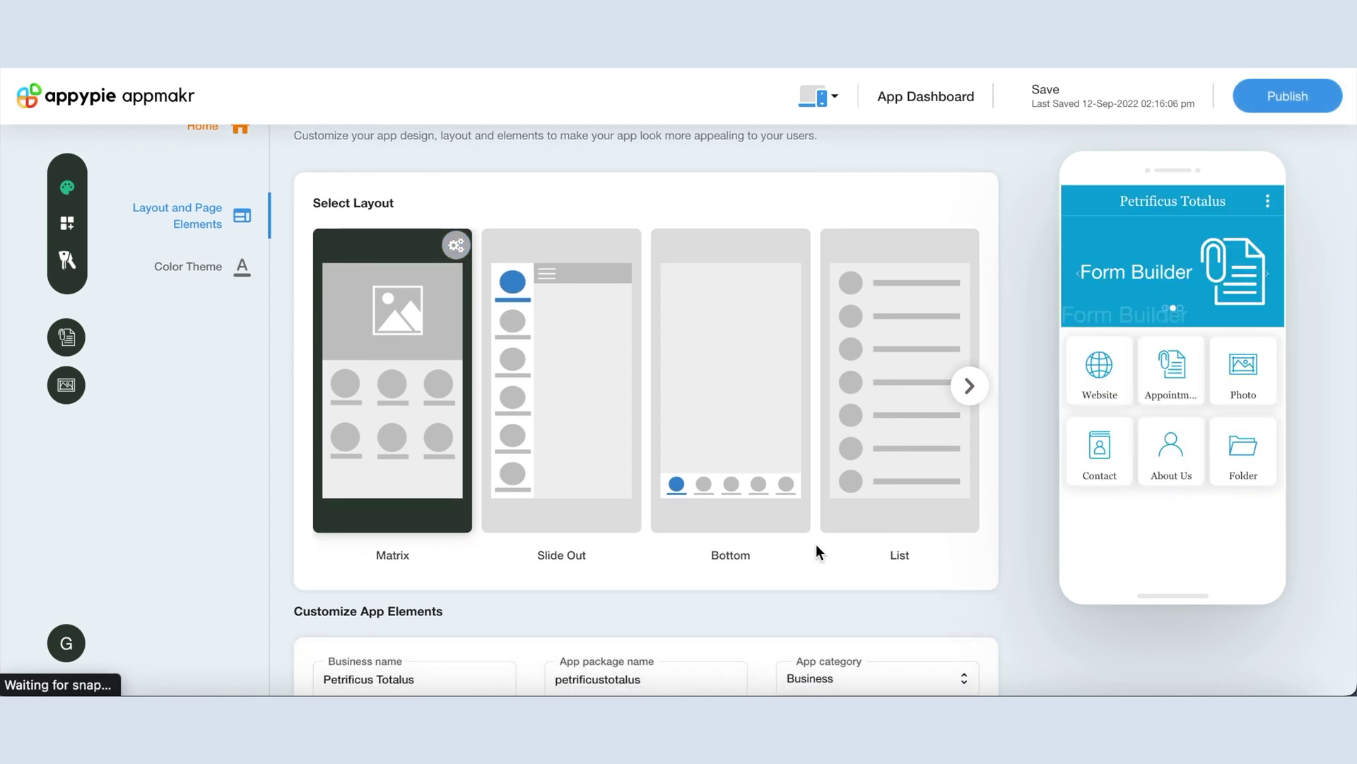
pyautogui.scroll(-1, 626, 613)
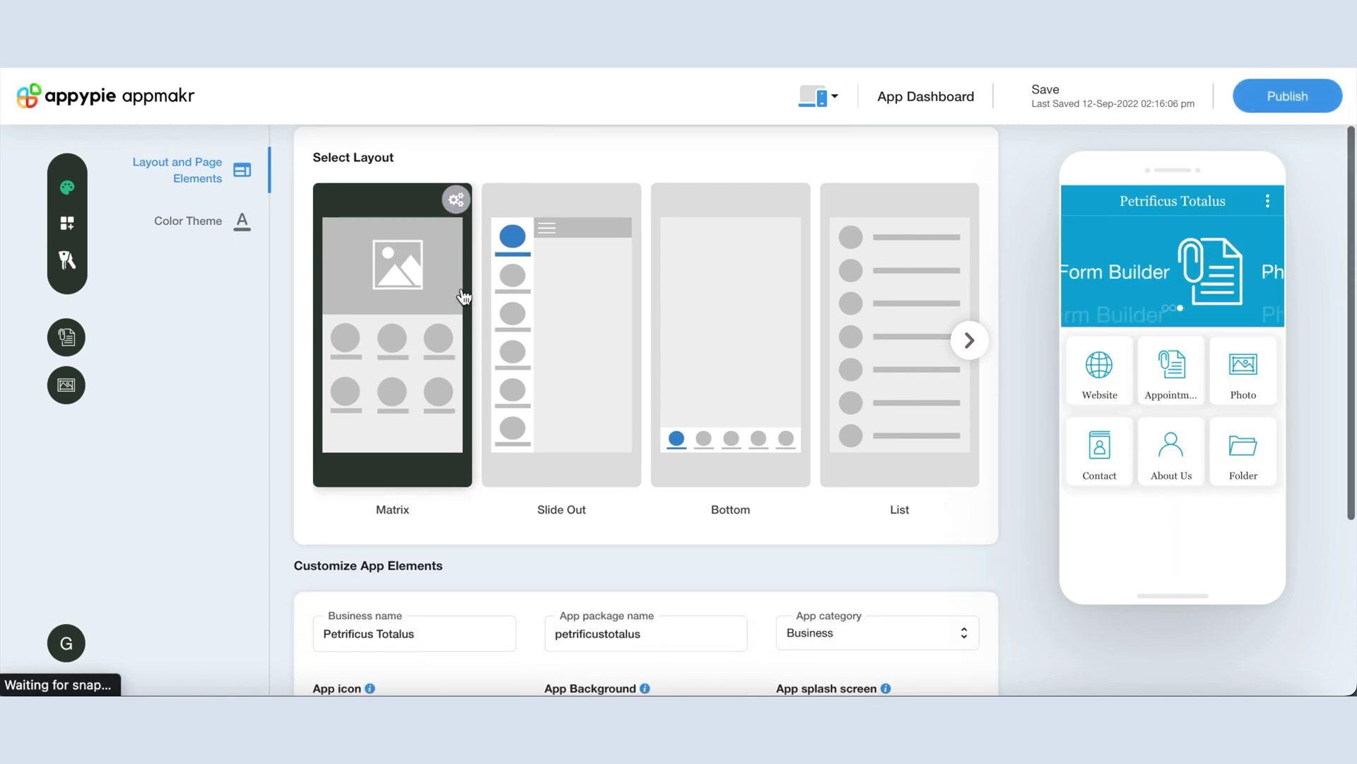
pyautogui.click(456, 201)
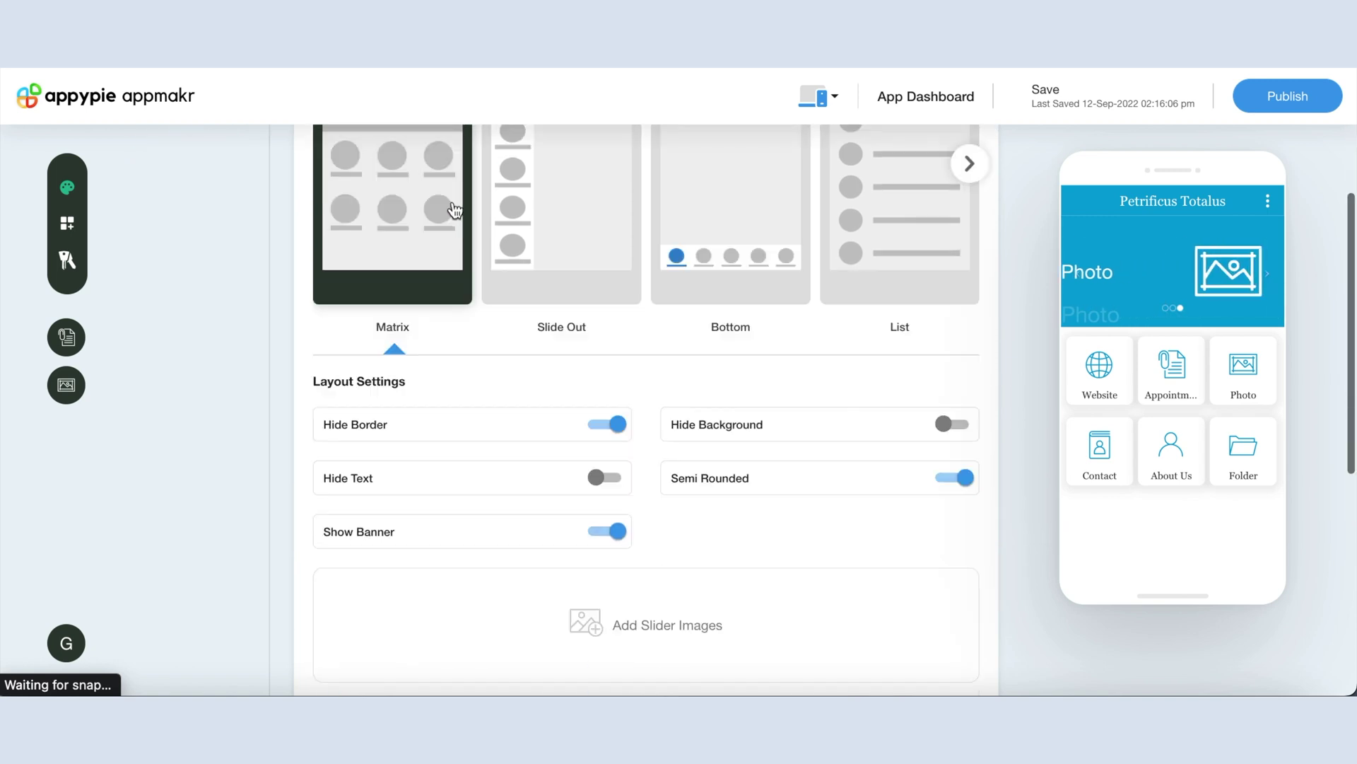
pyautogui.scroll(-5, 455, 209)
pyautogui.scroll(2, 456, 269)
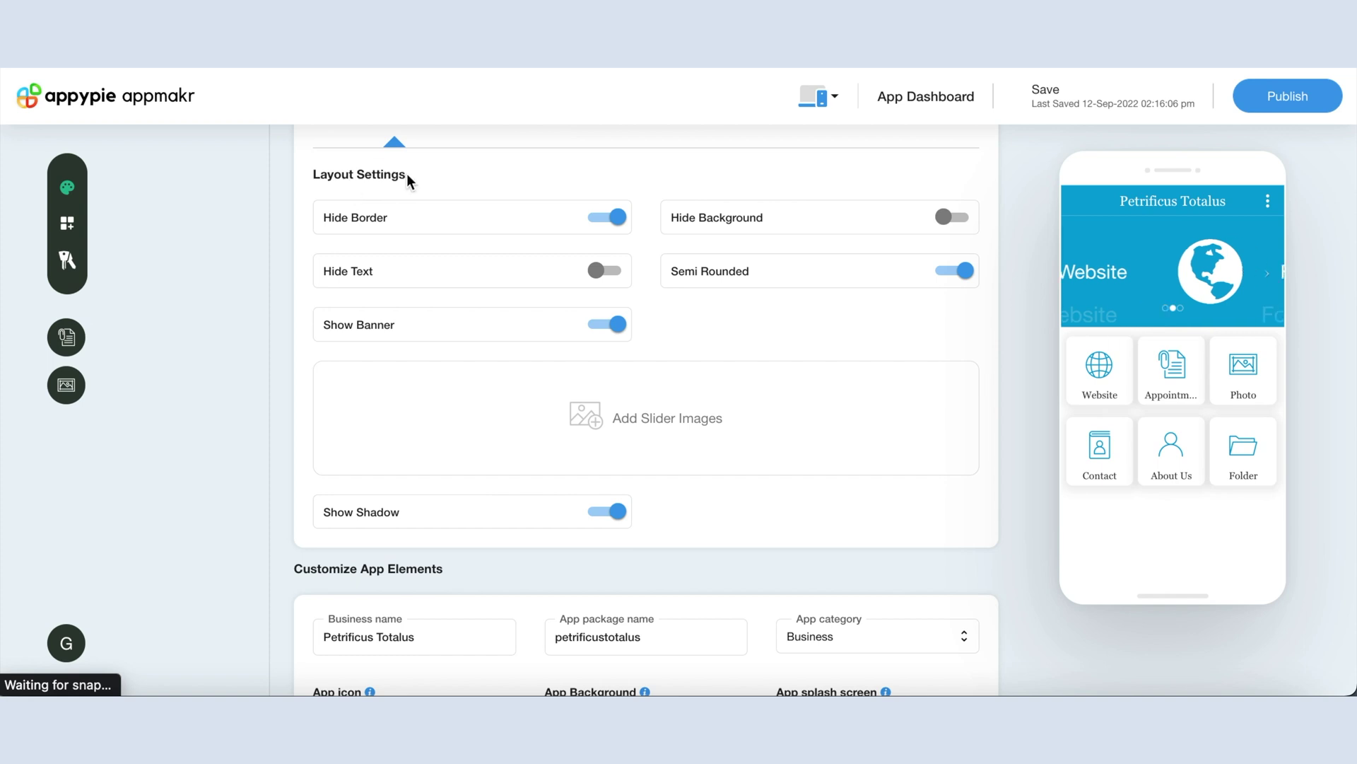
pyautogui.click(606, 220)
pyautogui.click(606, 220)
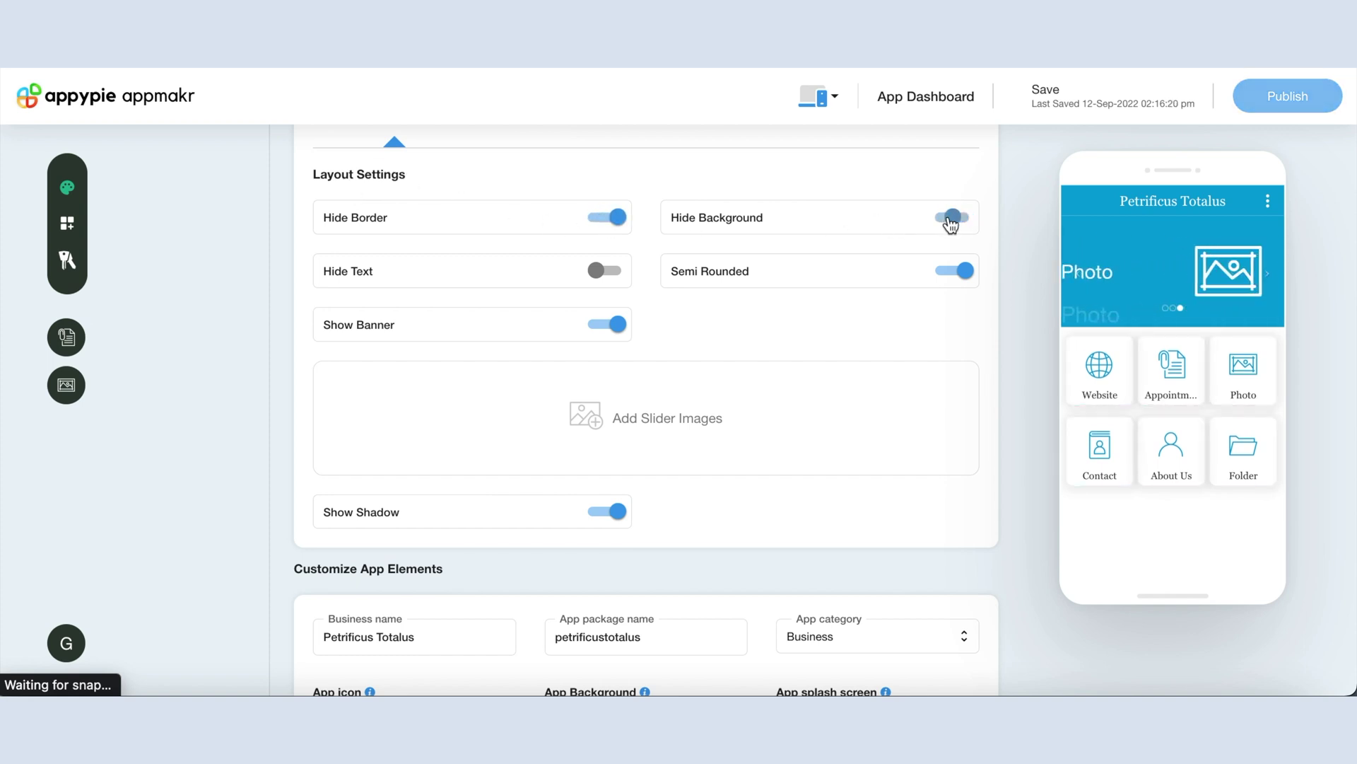
pyautogui.click(610, 273)
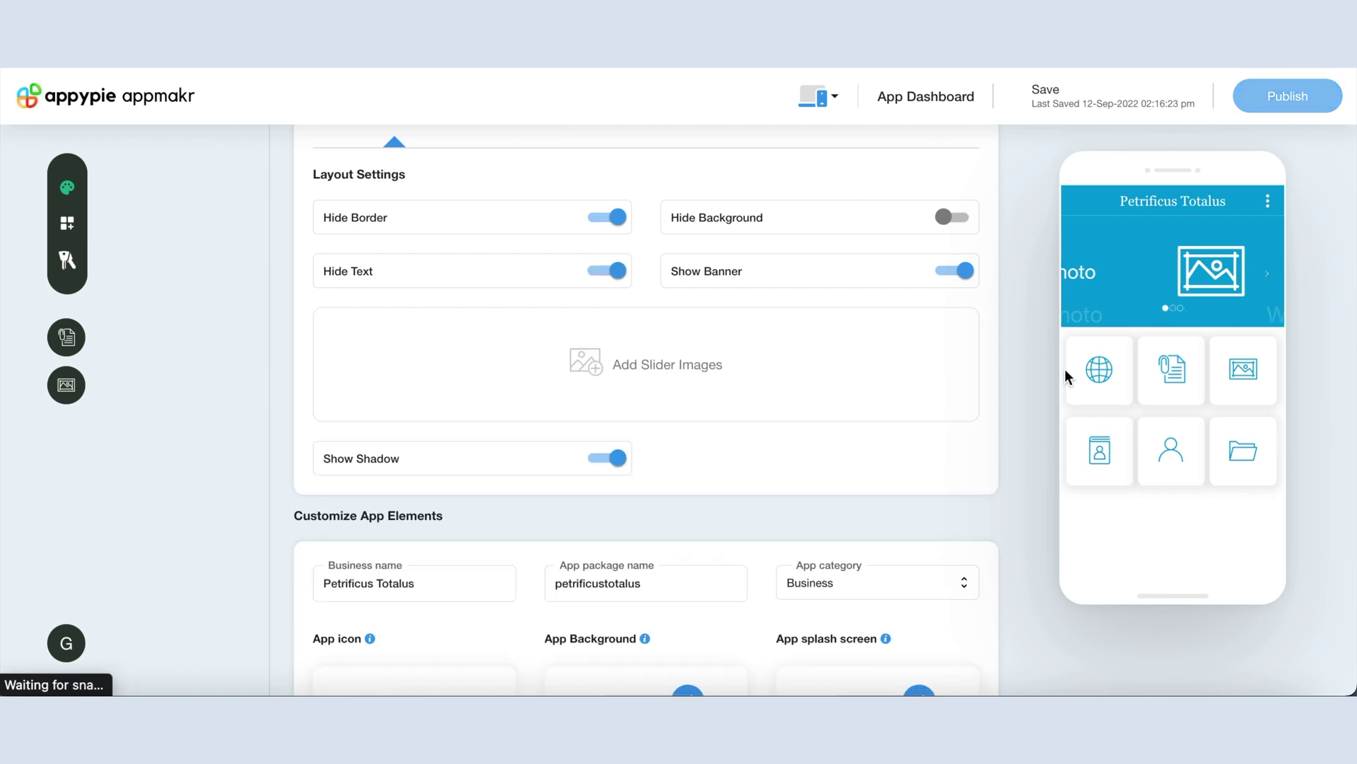
pyautogui.click(611, 275)
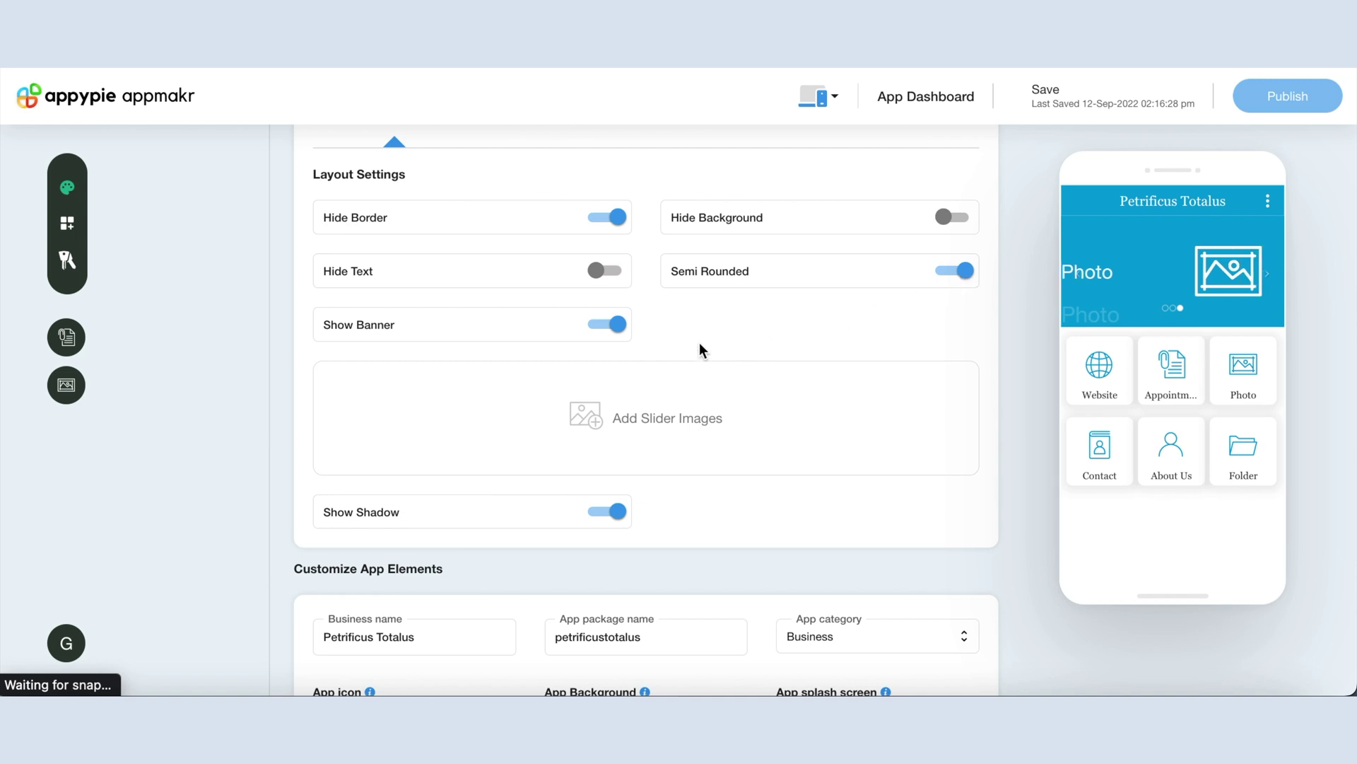
# Preview Show Banner and Show Shadow off, turn both back on, and open slider image upload
pyautogui.click(608, 327)
pyautogui.click(607, 325)
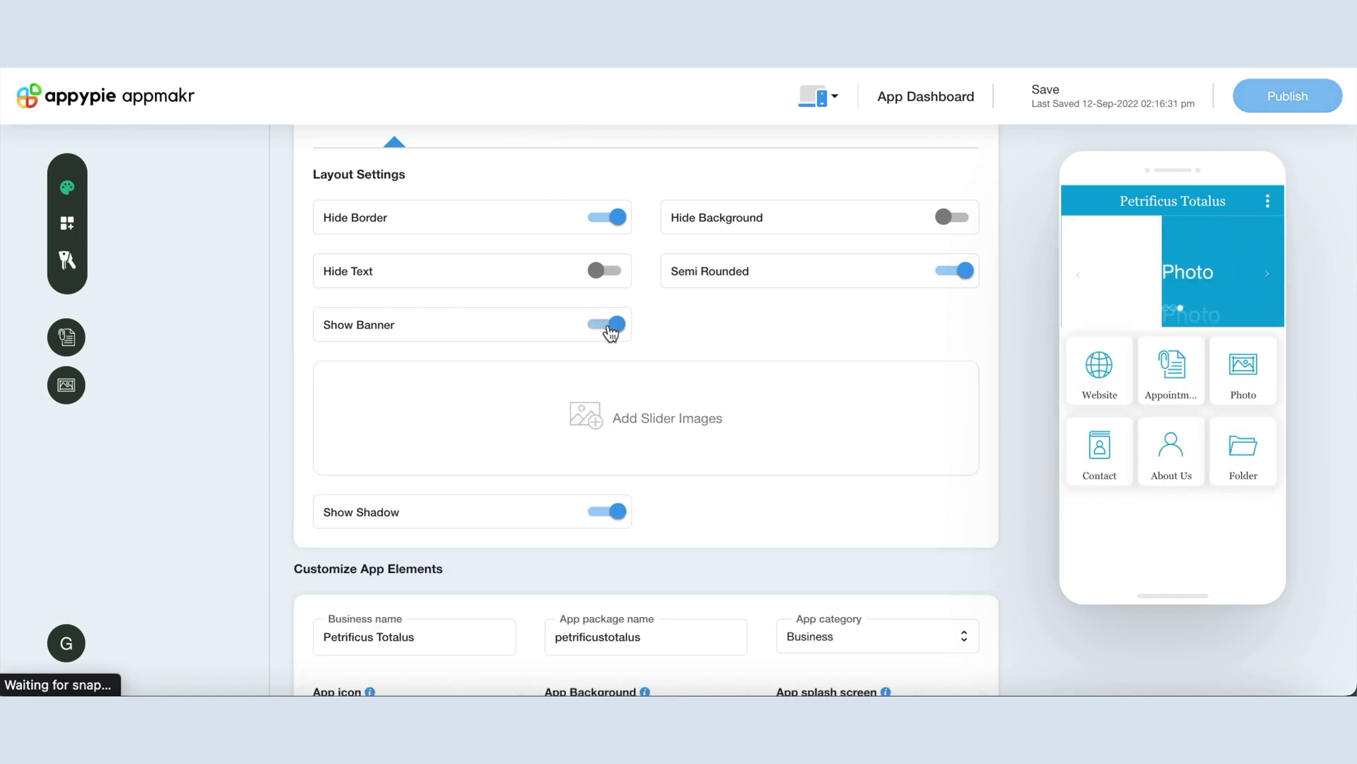
pyautogui.click(608, 513)
pyautogui.click(608, 513)
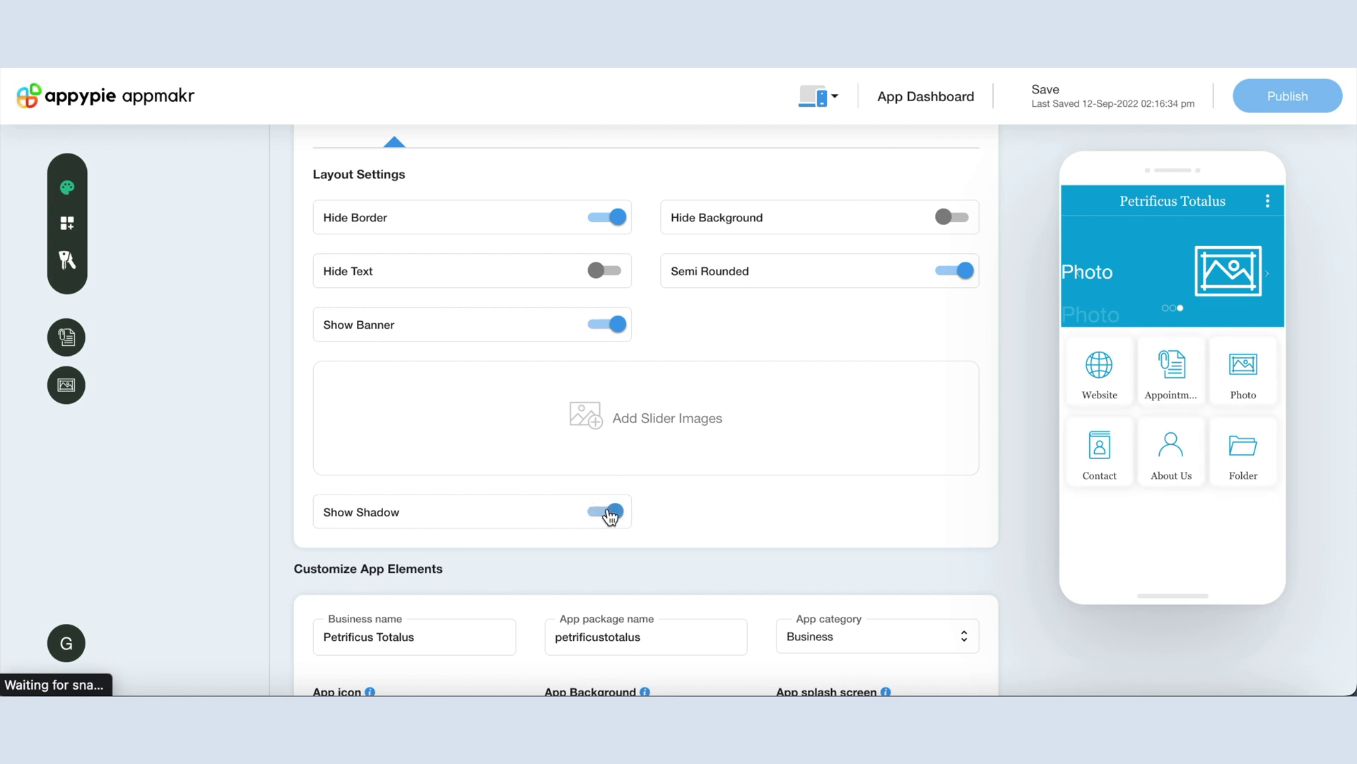
pyautogui.click(634, 439)
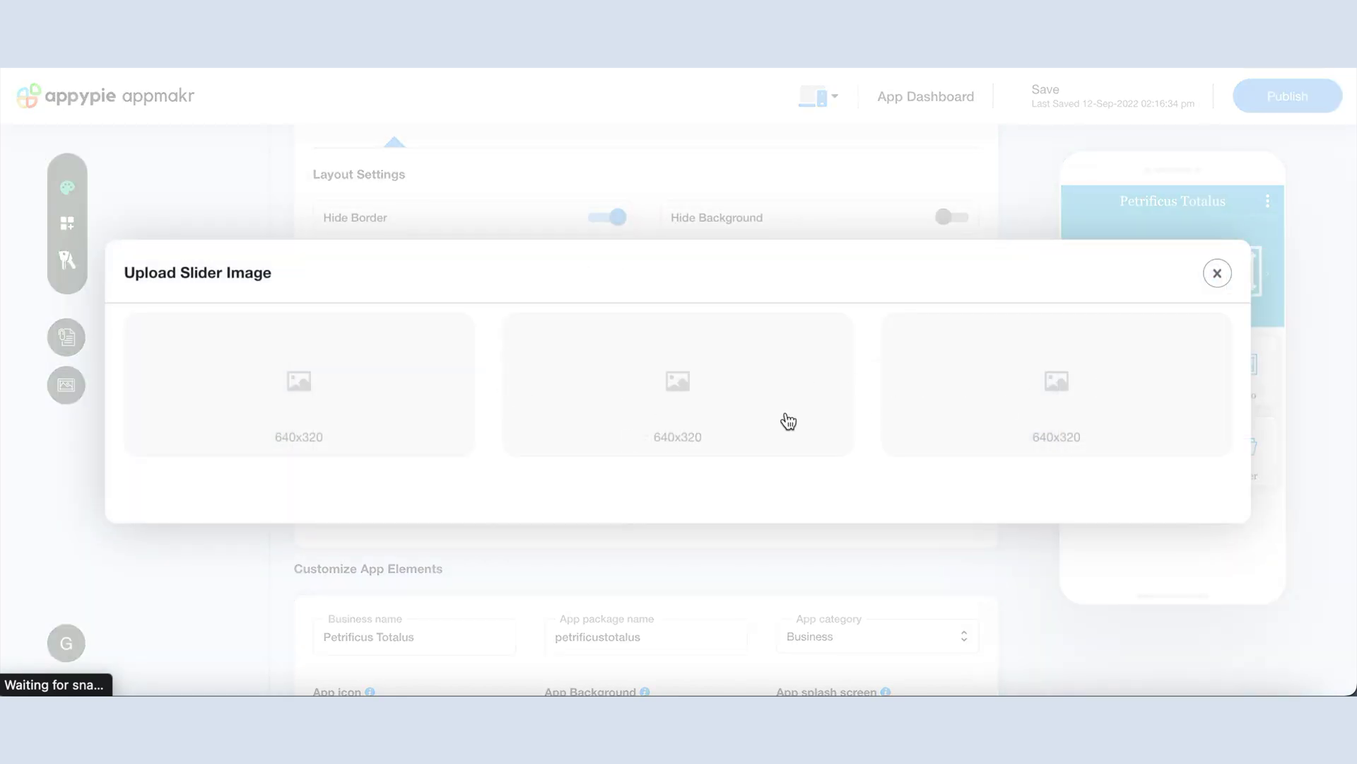
pyautogui.click(1219, 276)
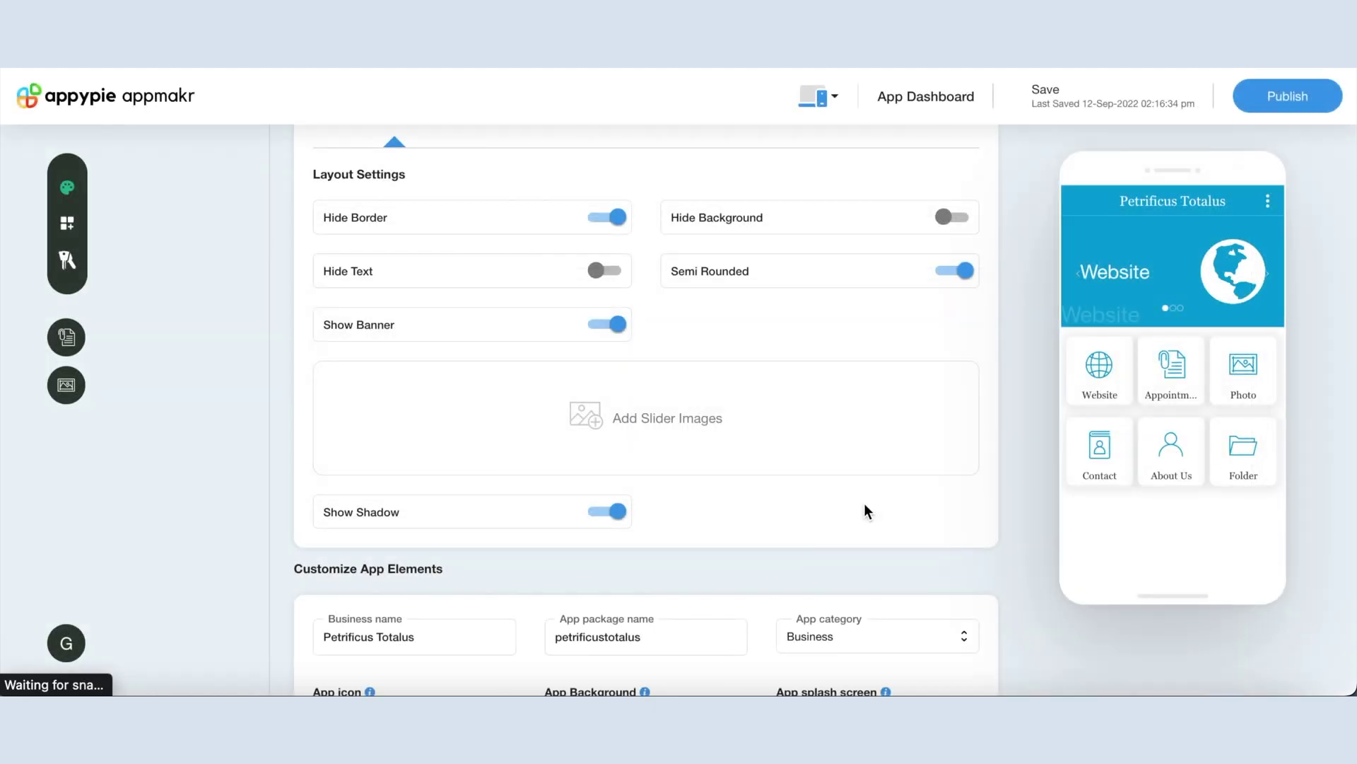
pyautogui.scroll(-1, 866, 509)
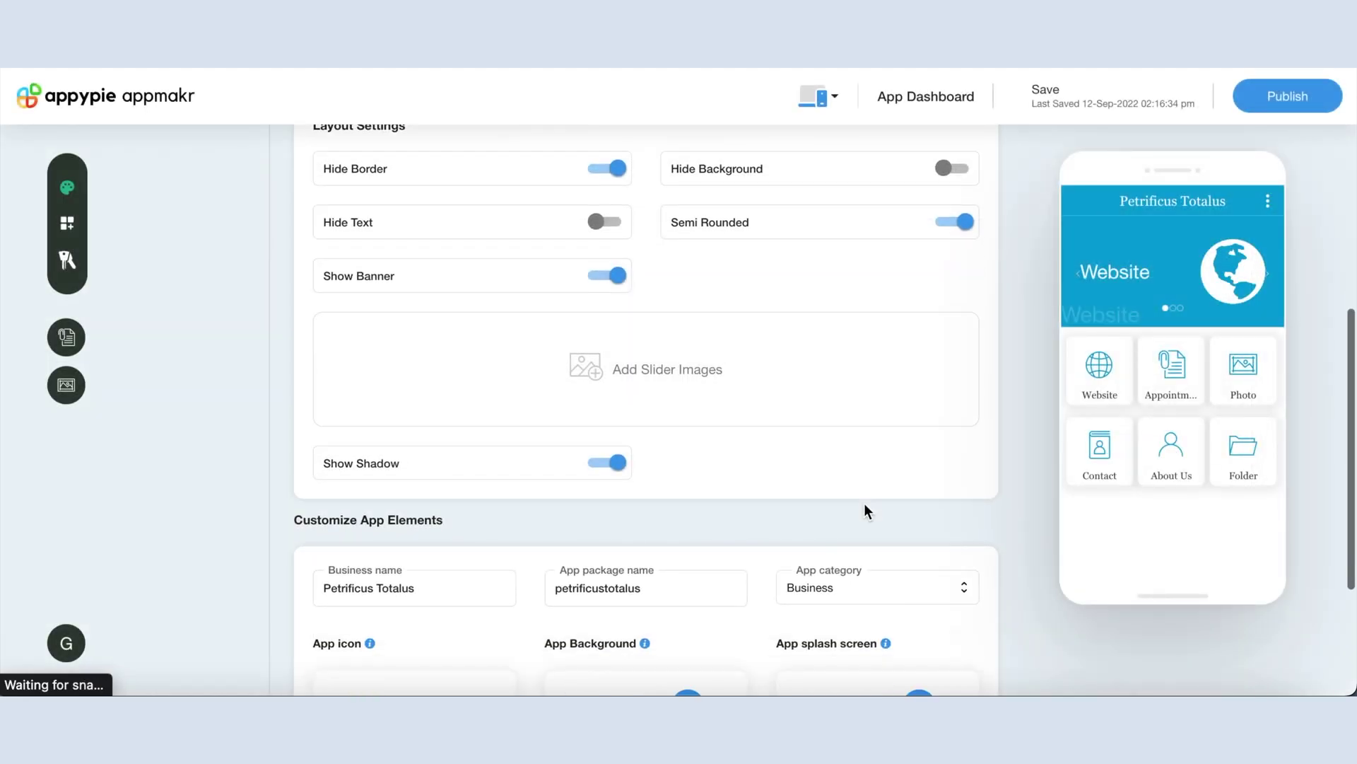
pyautogui.scroll(-5, 864, 503)
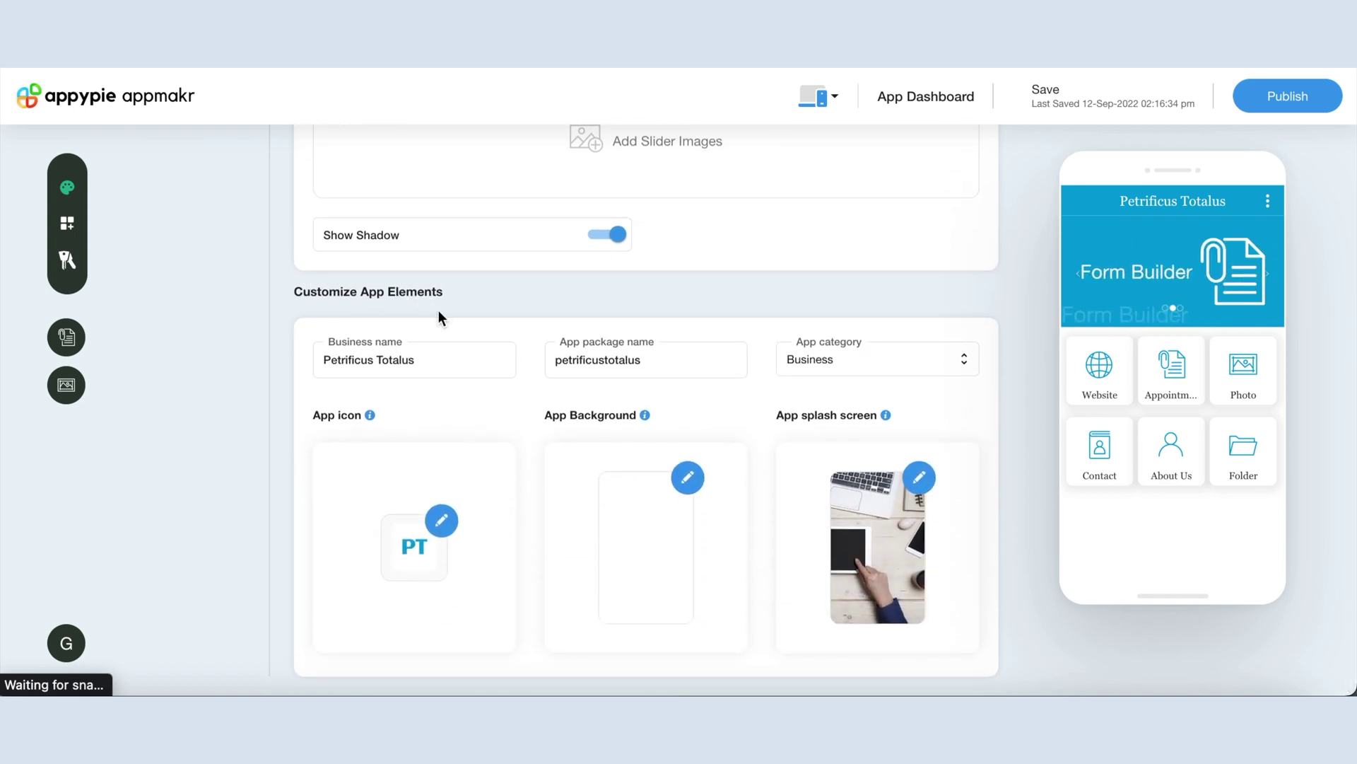
pyautogui.click(441, 359)
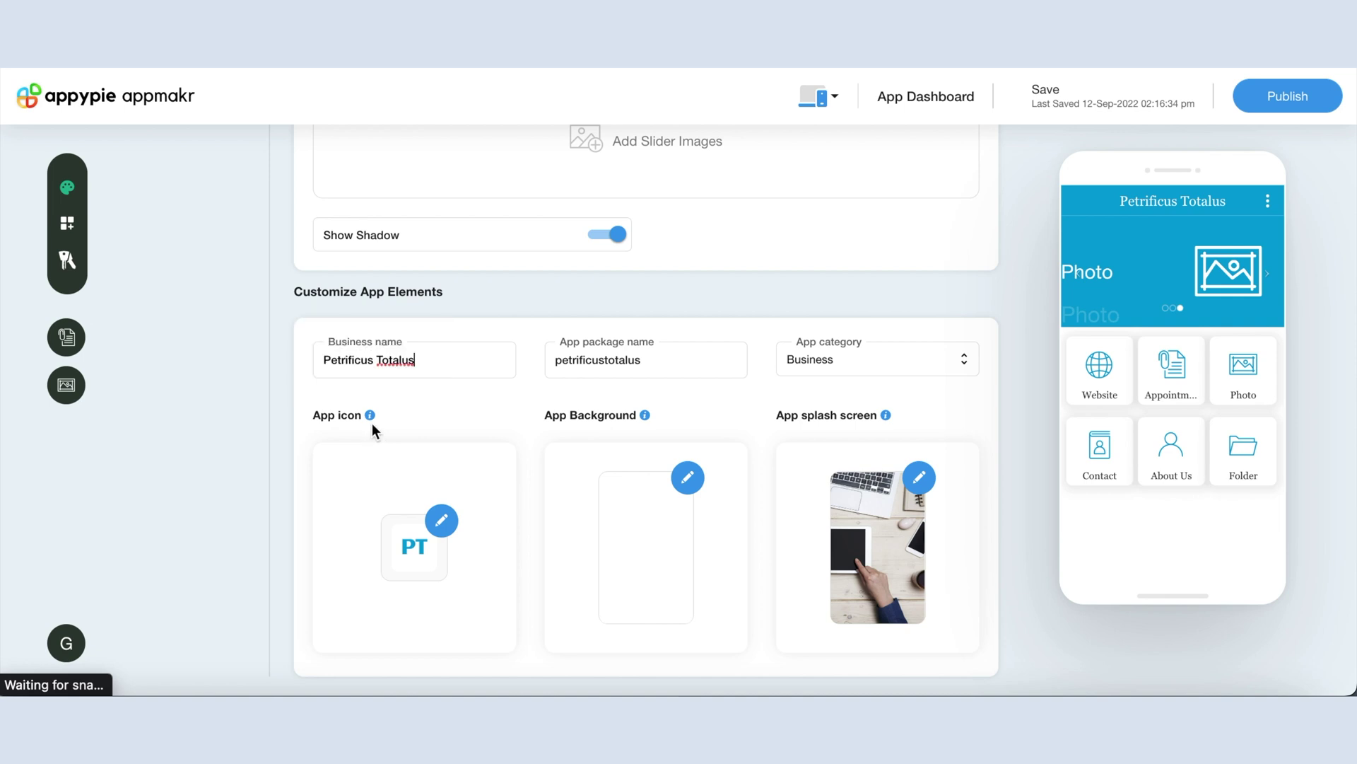
pyautogui.moveTo(371, 427)
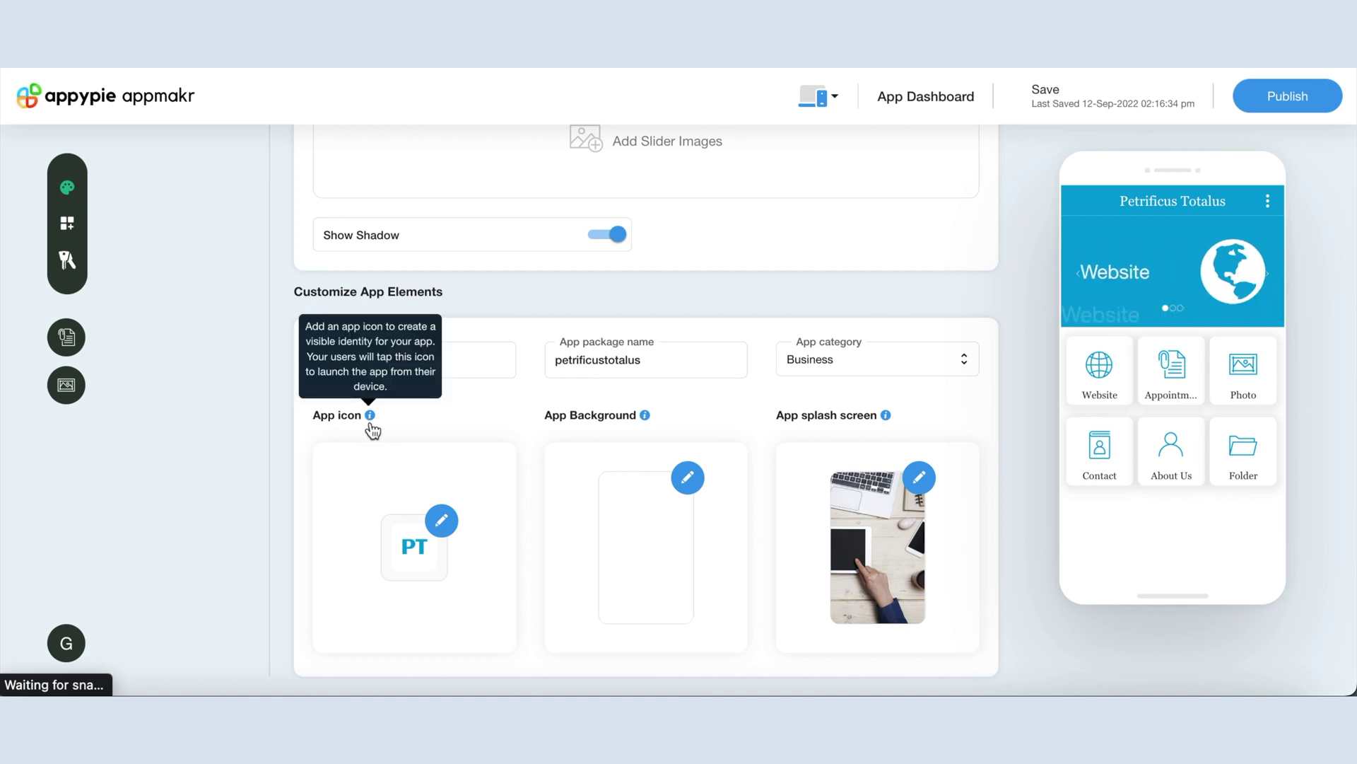
pyautogui.click(442, 521)
pyautogui.scroll(-20, 729, 481)
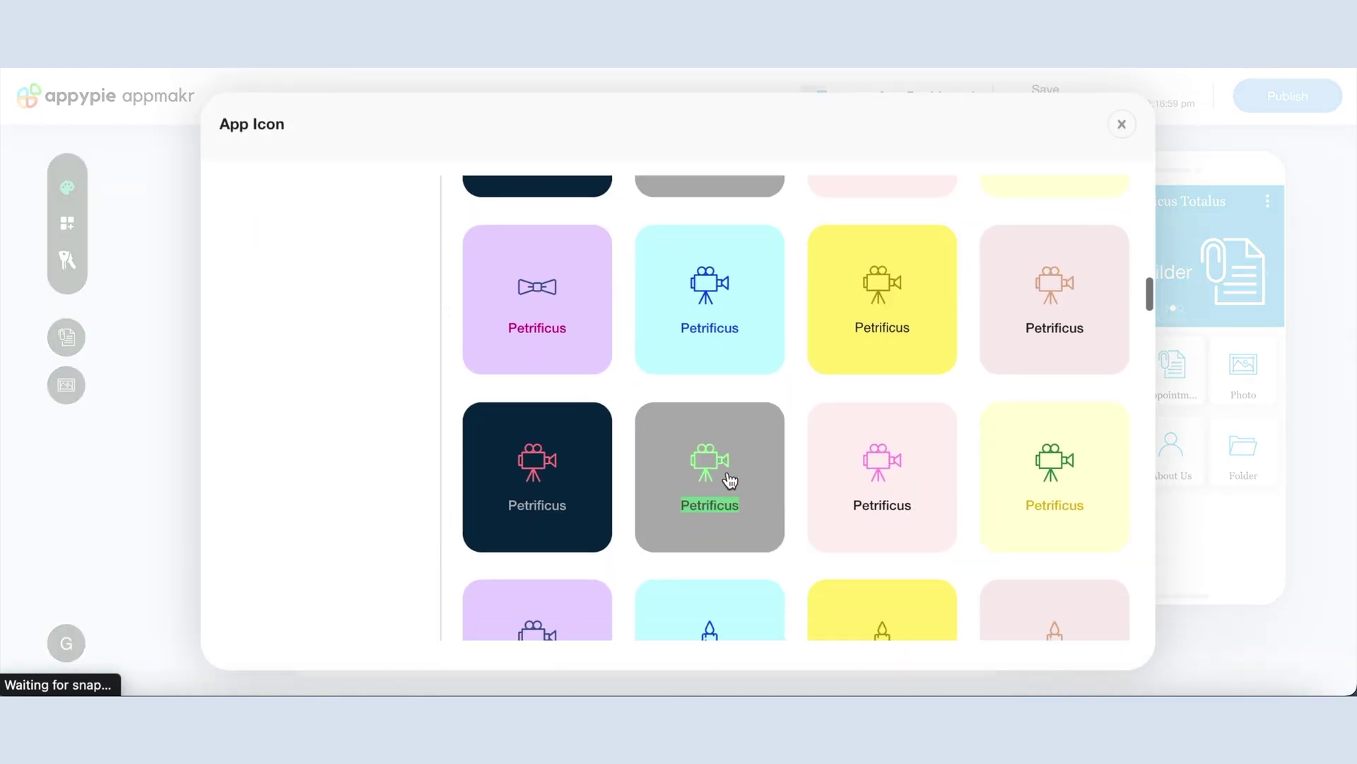
pyautogui.scroll(20, 729, 481)
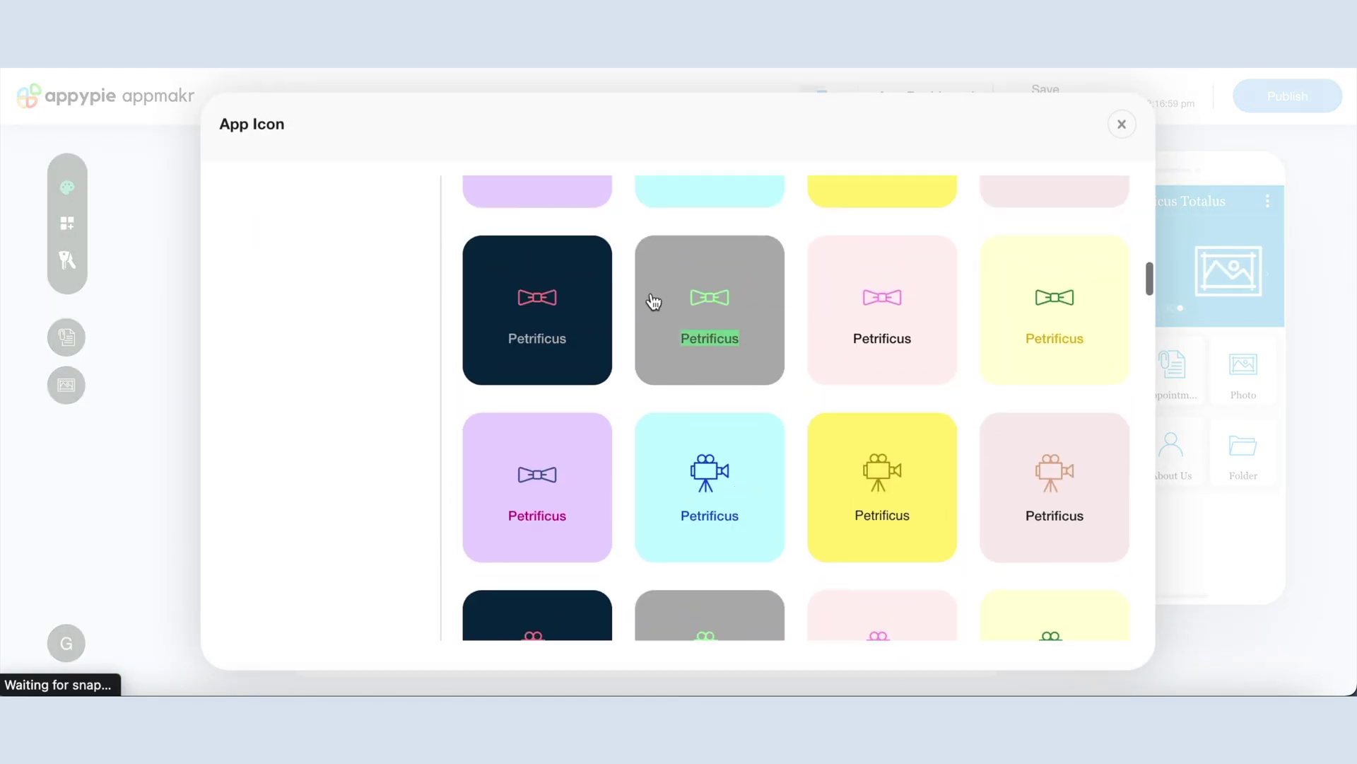
pyautogui.click(319, 243)
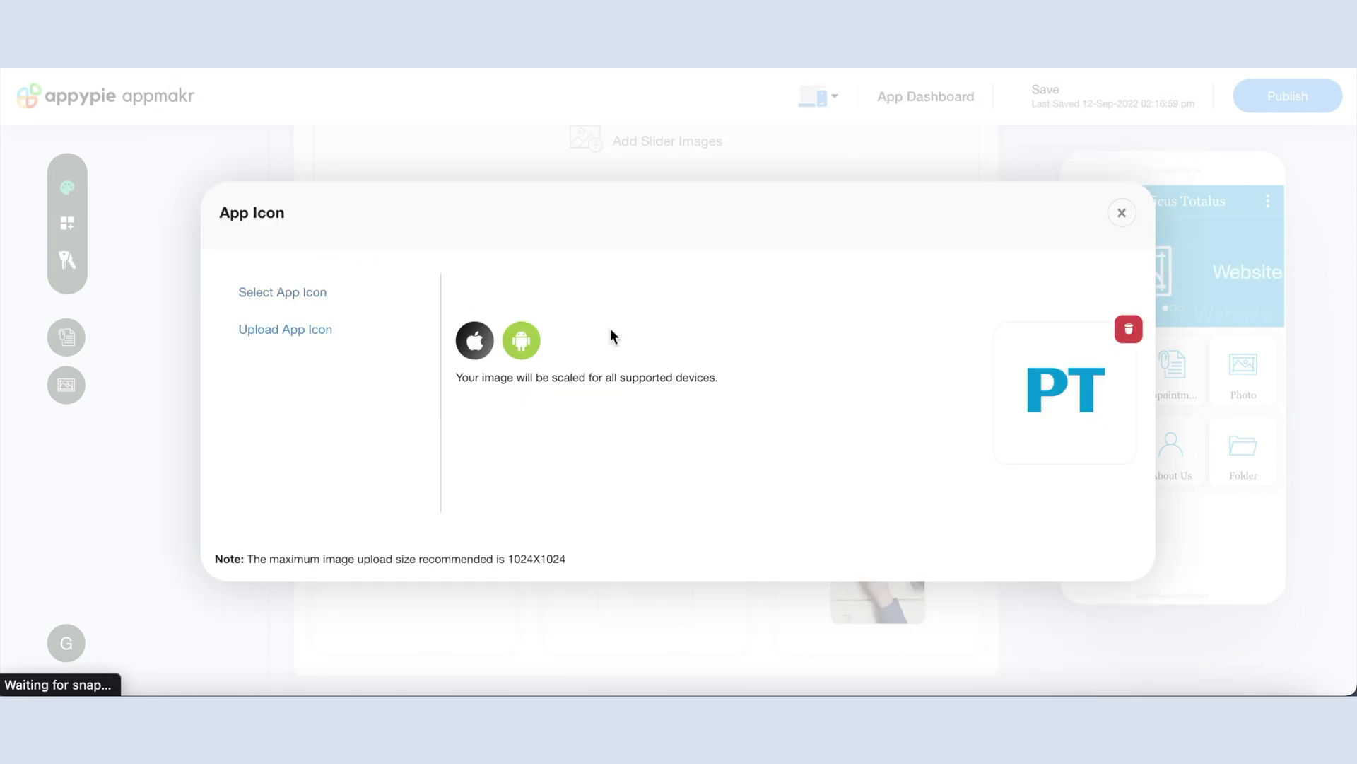
pyautogui.click(1122, 215)
pyautogui.moveTo(645, 417)
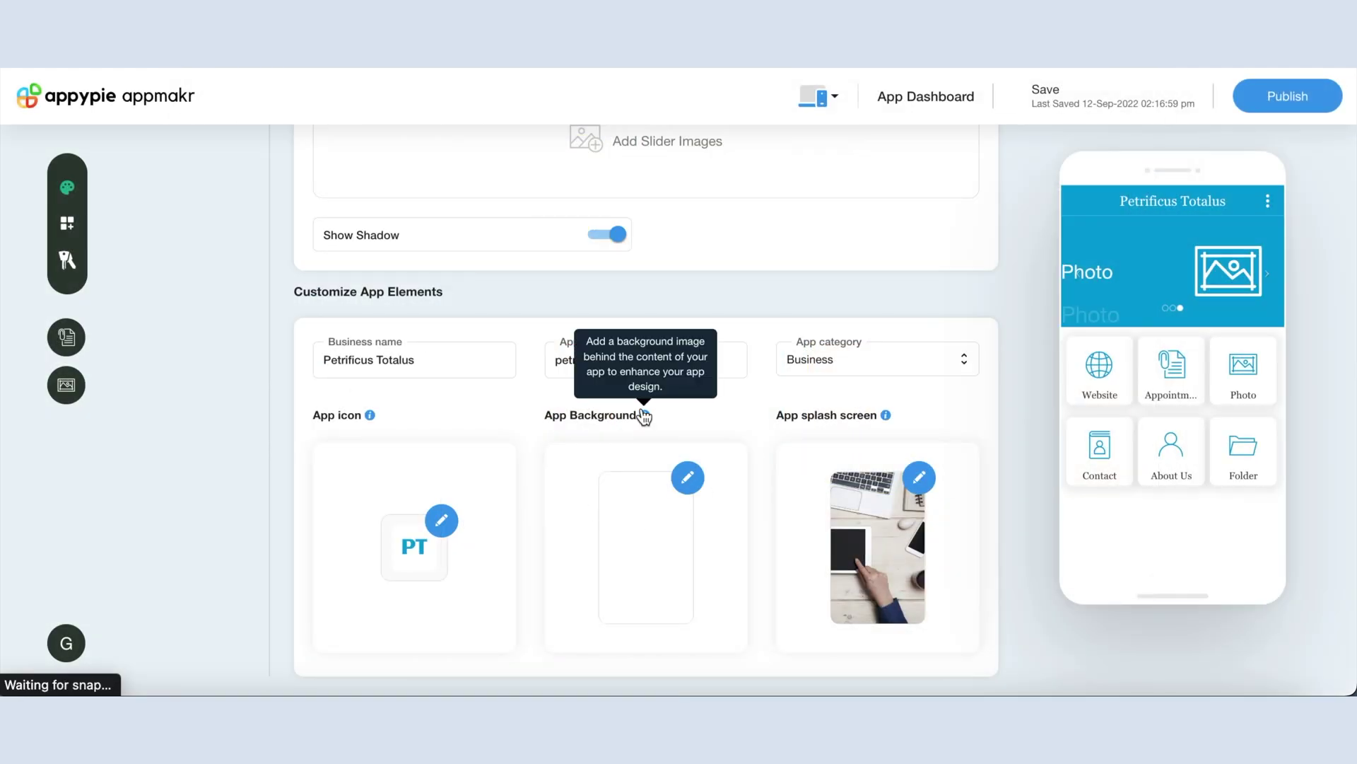
pyautogui.click(690, 478)
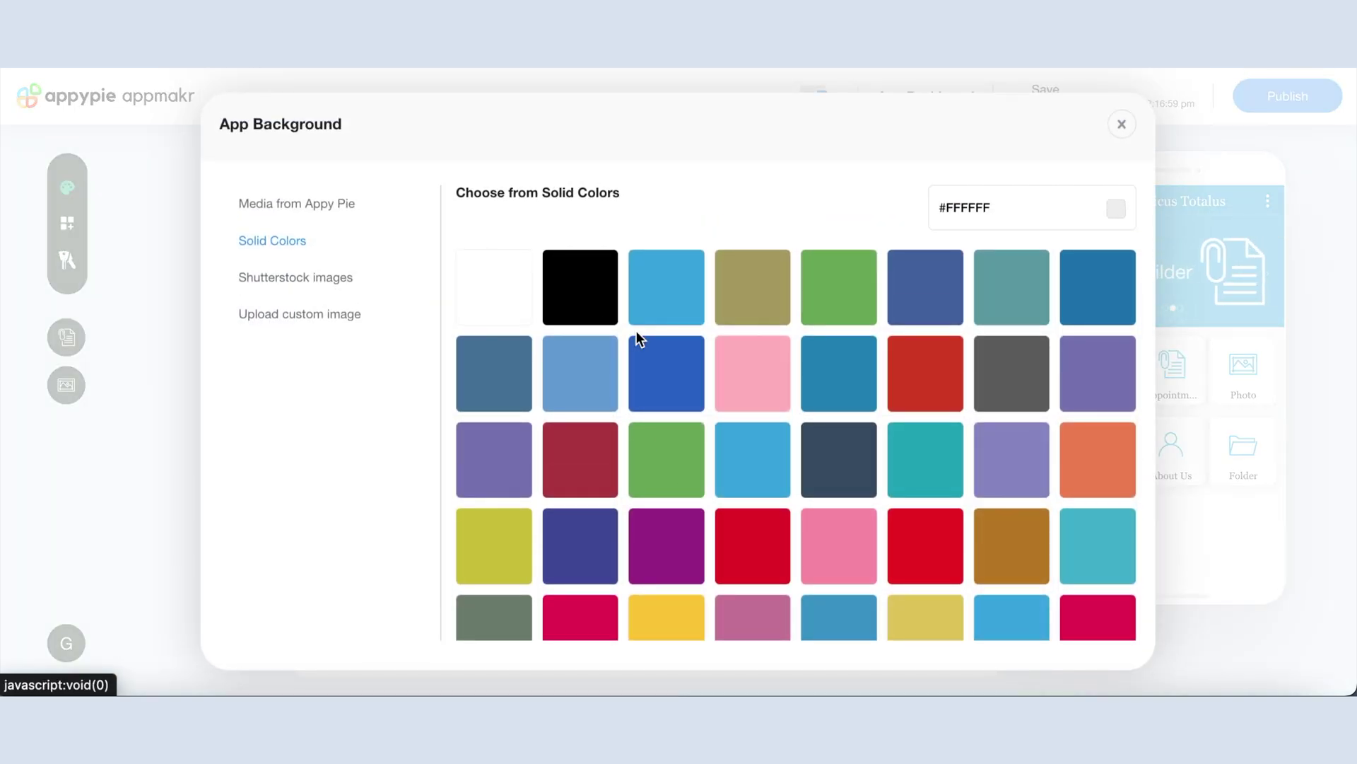
pyautogui.click(320, 206)
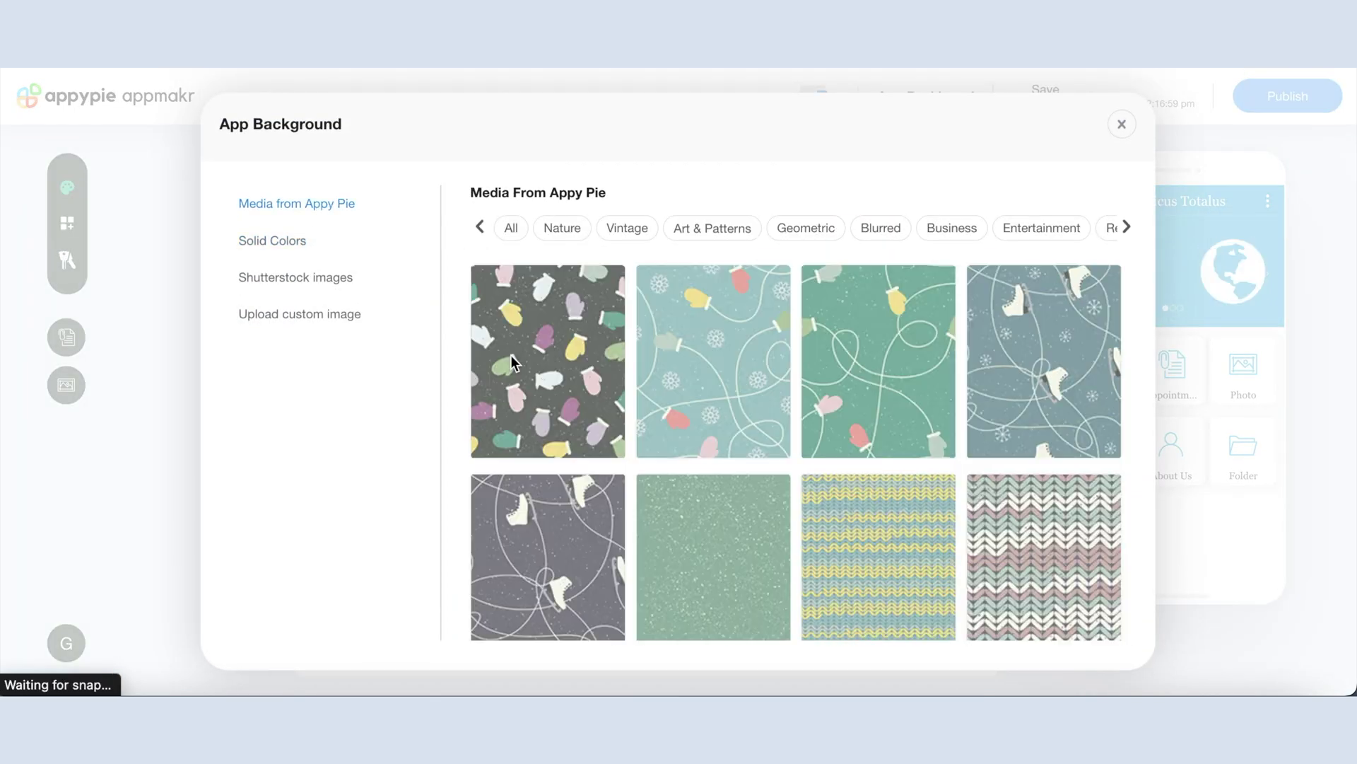
pyautogui.click(294, 245)
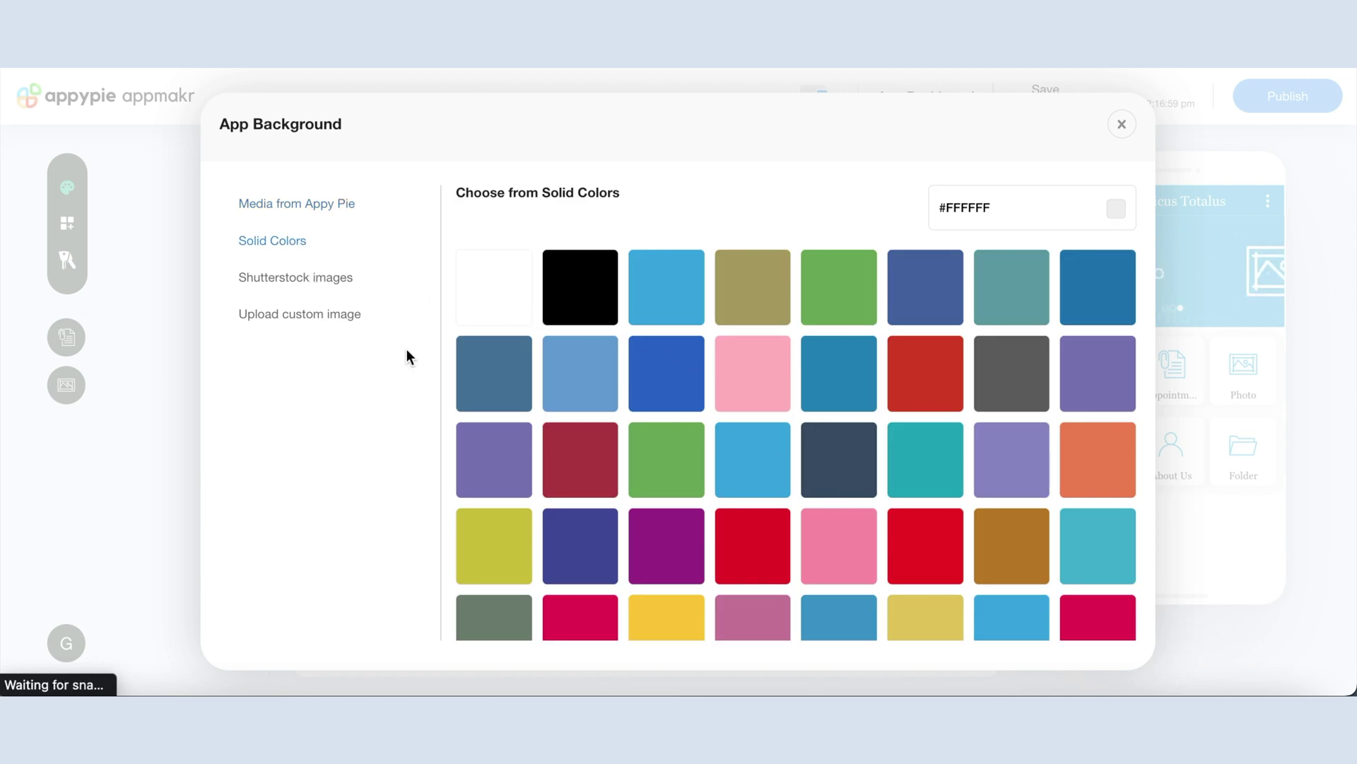
pyautogui.click(331, 281)
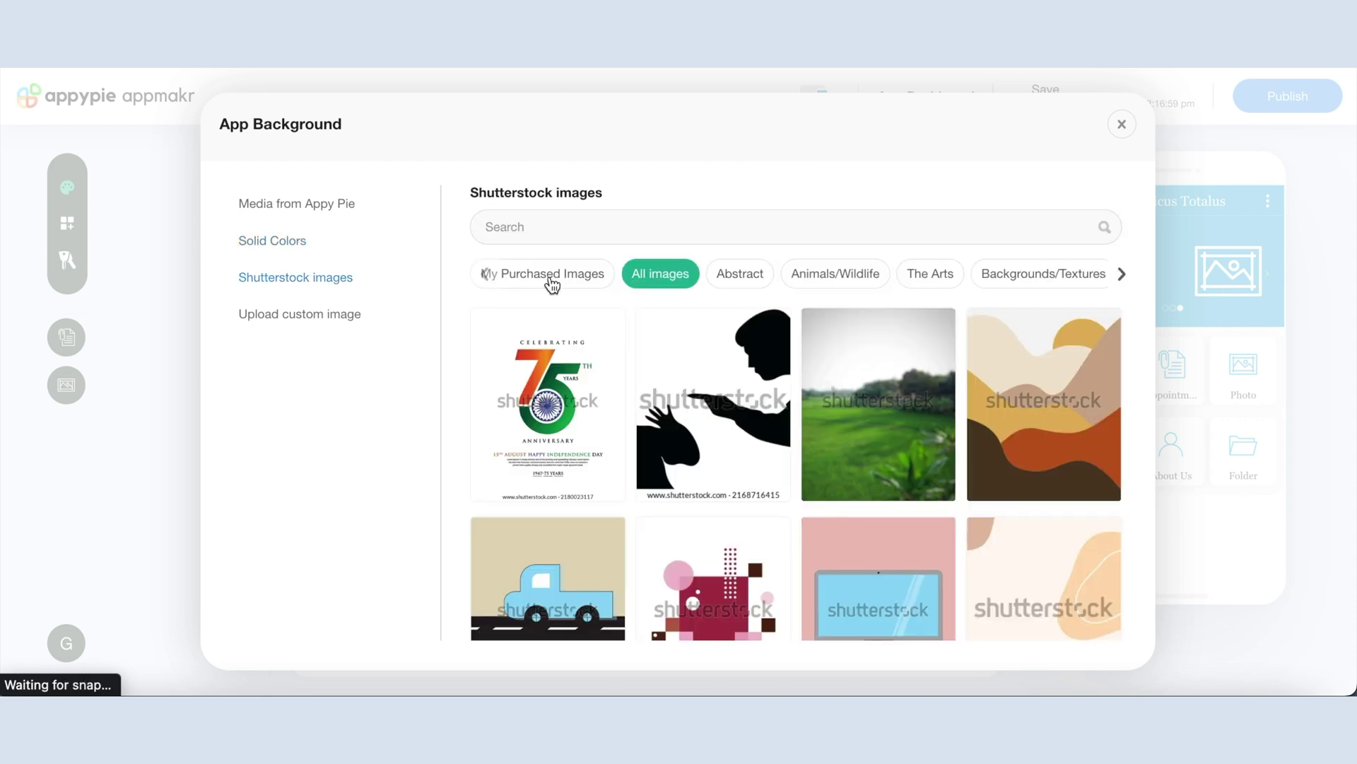
pyautogui.scroll(-3, 721, 486)
pyautogui.scroll(1, 721, 486)
pyautogui.scroll(2, 721, 485)
pyautogui.click(347, 296)
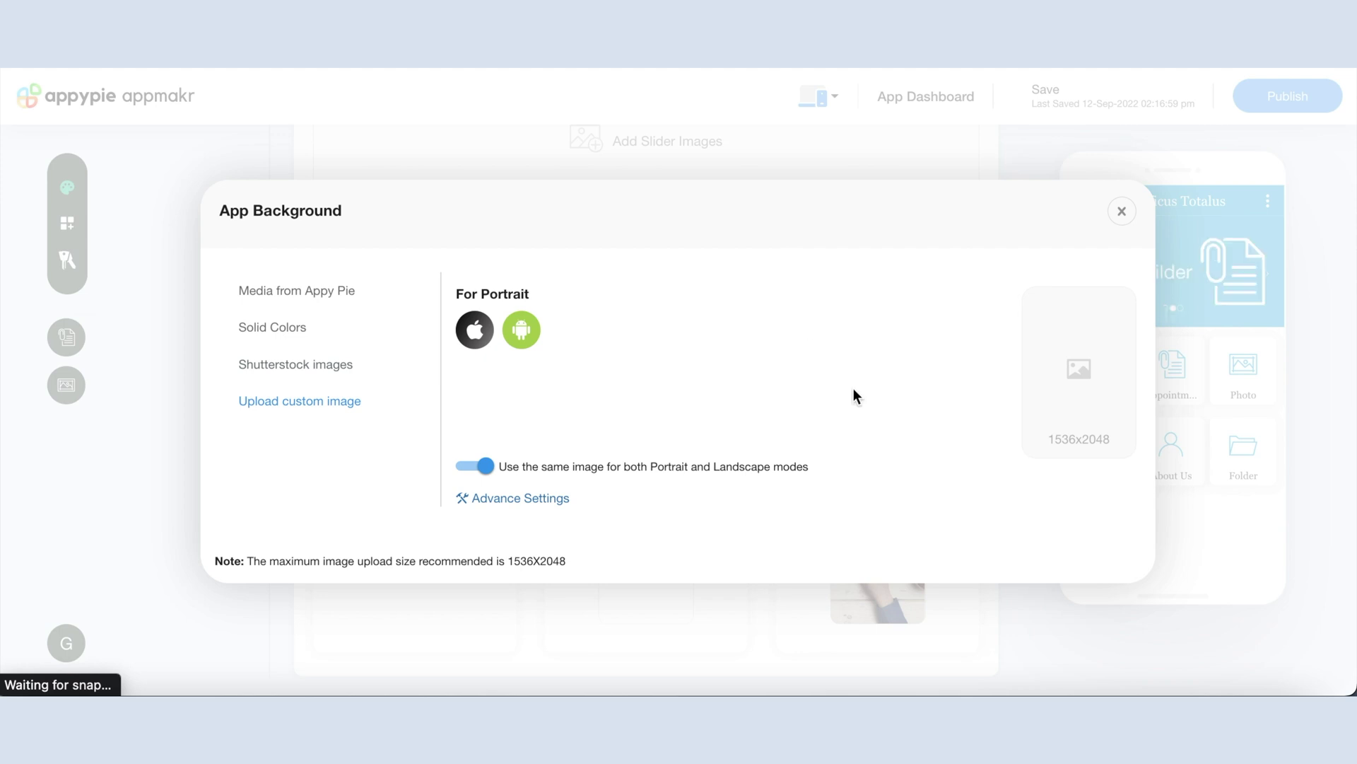
pyautogui.click(1124, 212)
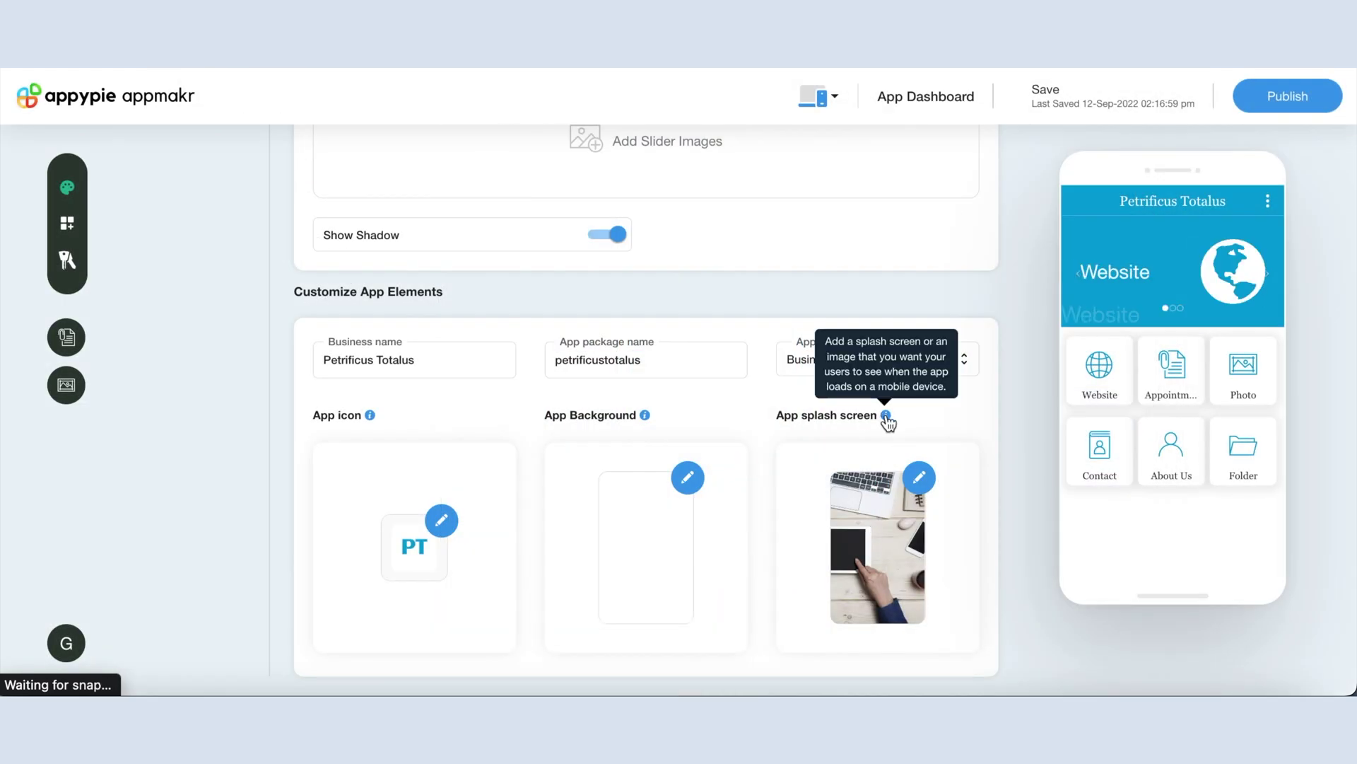
pyautogui.click(919, 478)
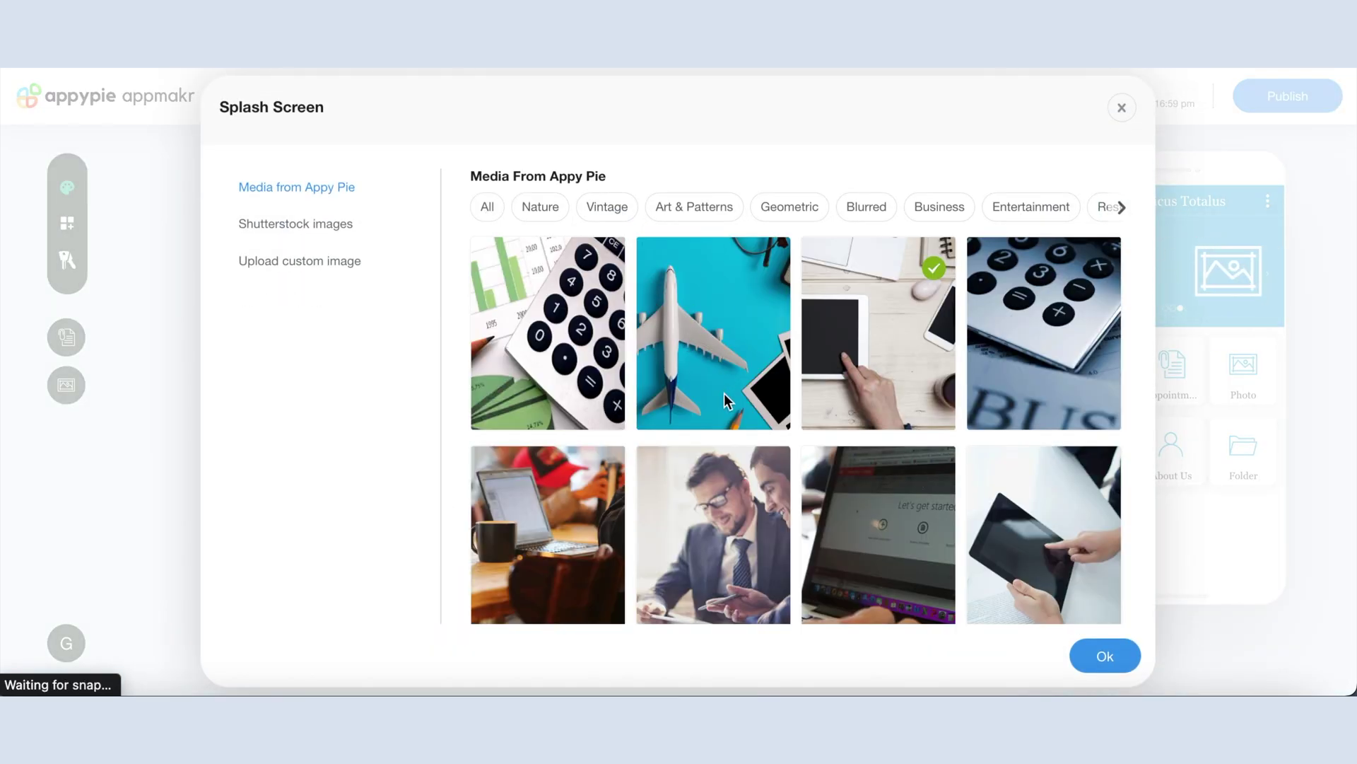
pyautogui.scroll(-4, 727, 396)
pyautogui.scroll(4, 728, 396)
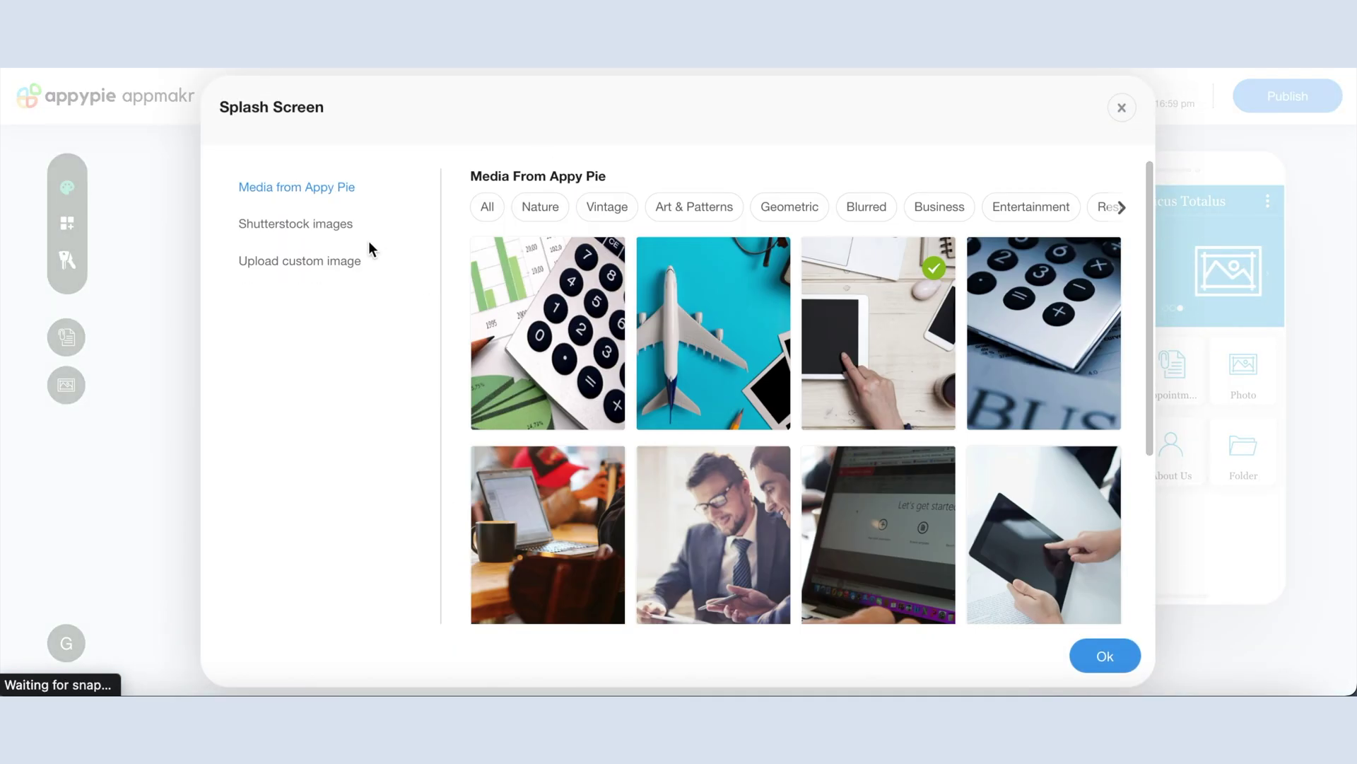
pyautogui.click(327, 225)
pyautogui.scroll(-5, 670, 487)
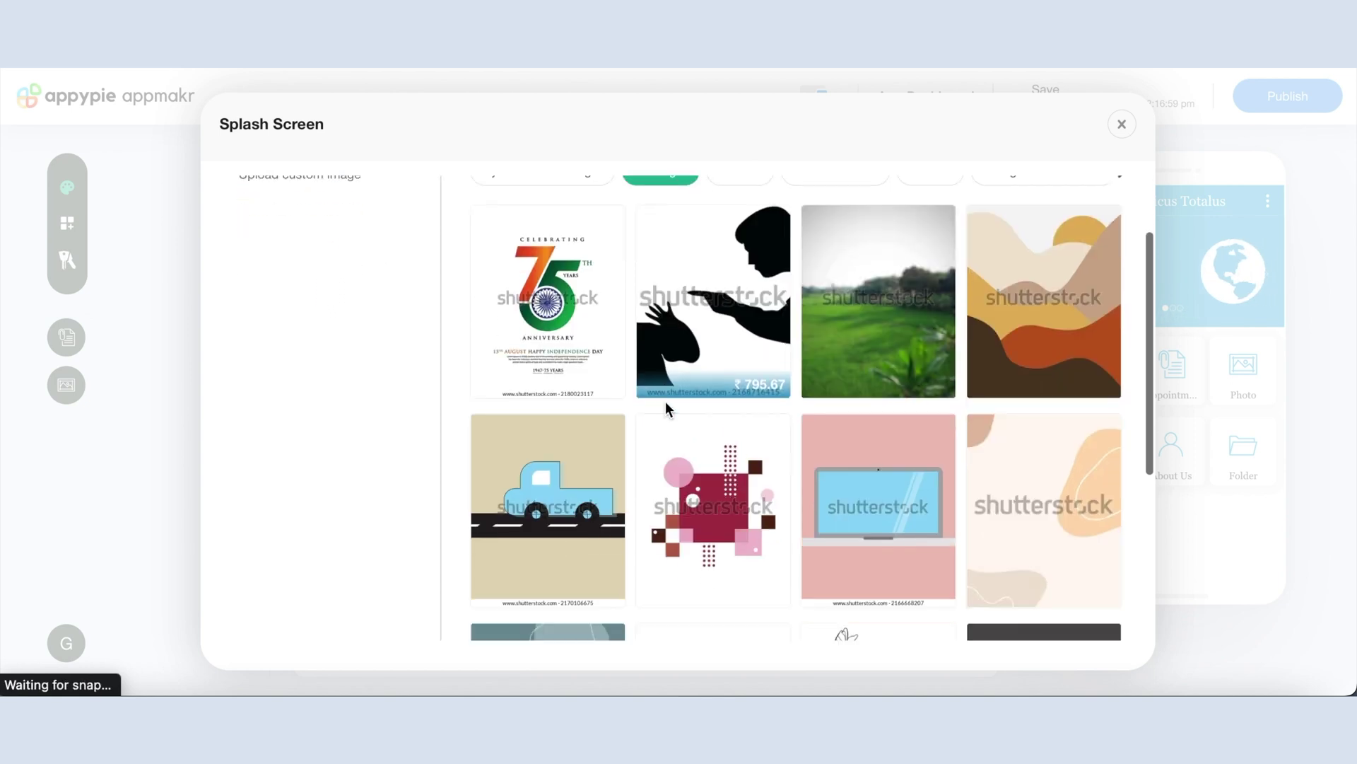
pyautogui.scroll(5, 669, 488)
pyautogui.click(346, 281)
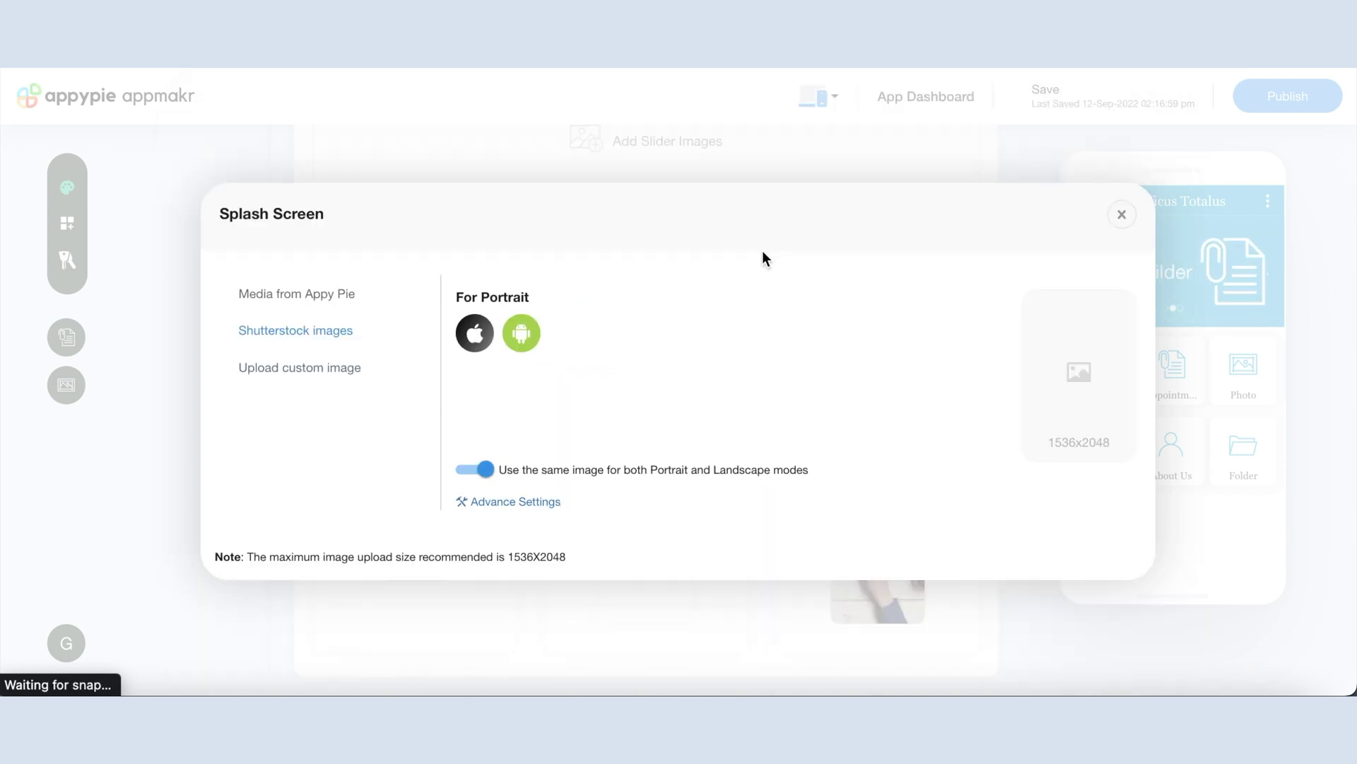
pyautogui.click(340, 297)
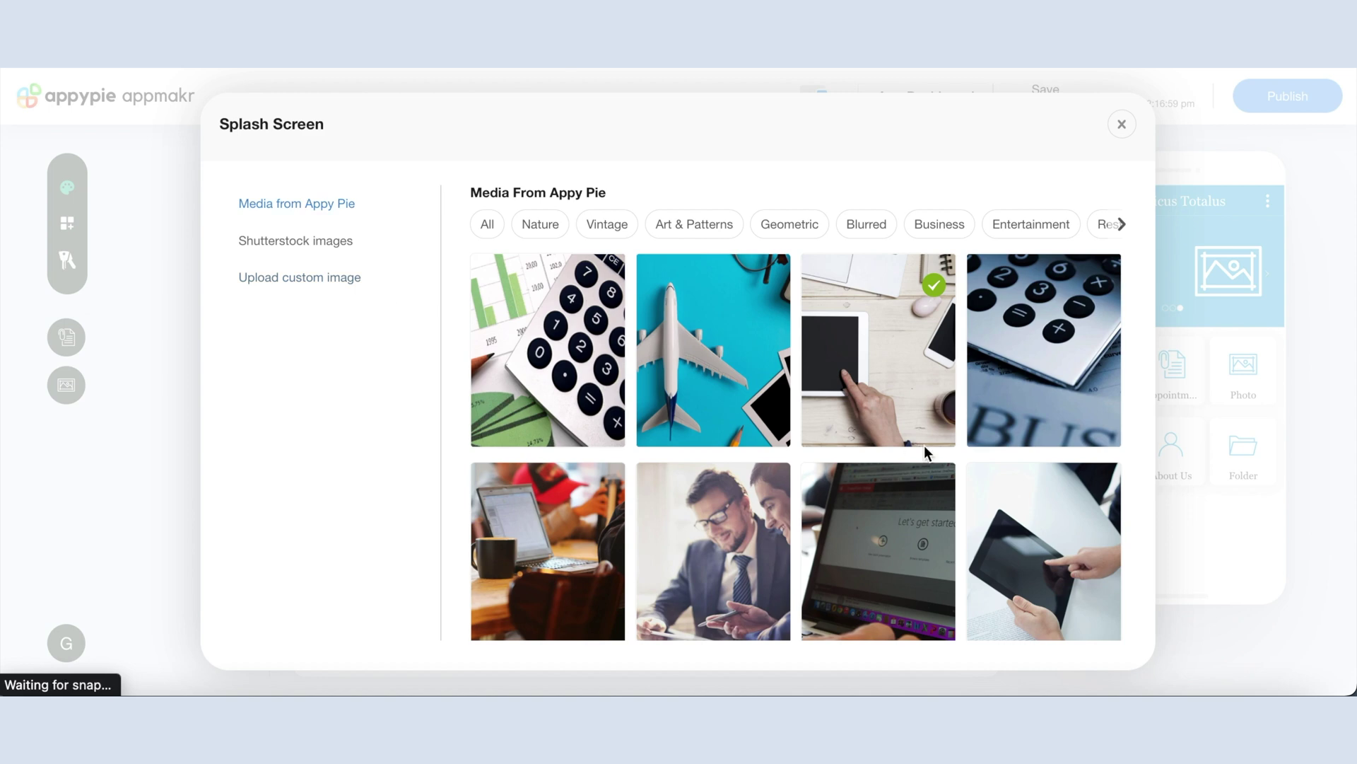
pyautogui.click(926, 442)
pyautogui.click(1103, 657)
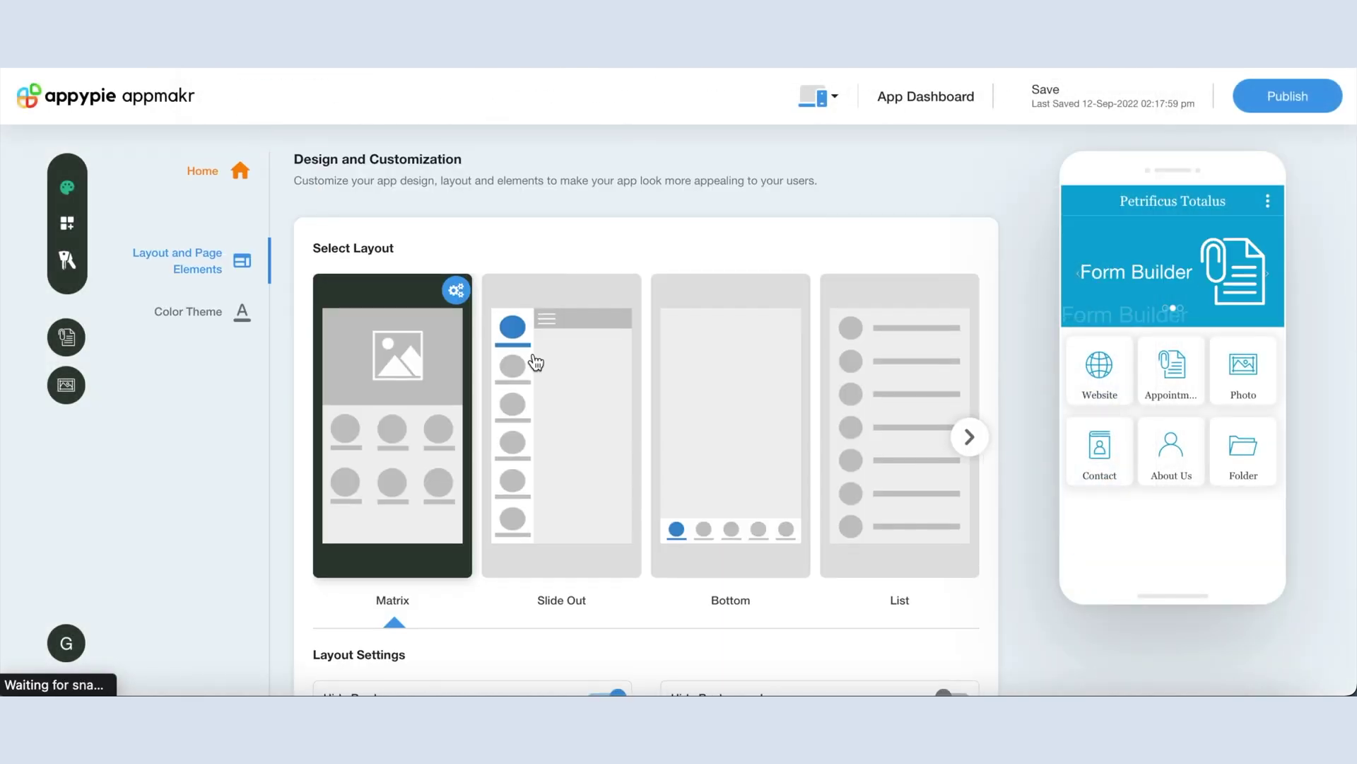
# Switch the color themes to the Light variants, keeping Deep Ocean as the theme
pyautogui.click(223, 312)
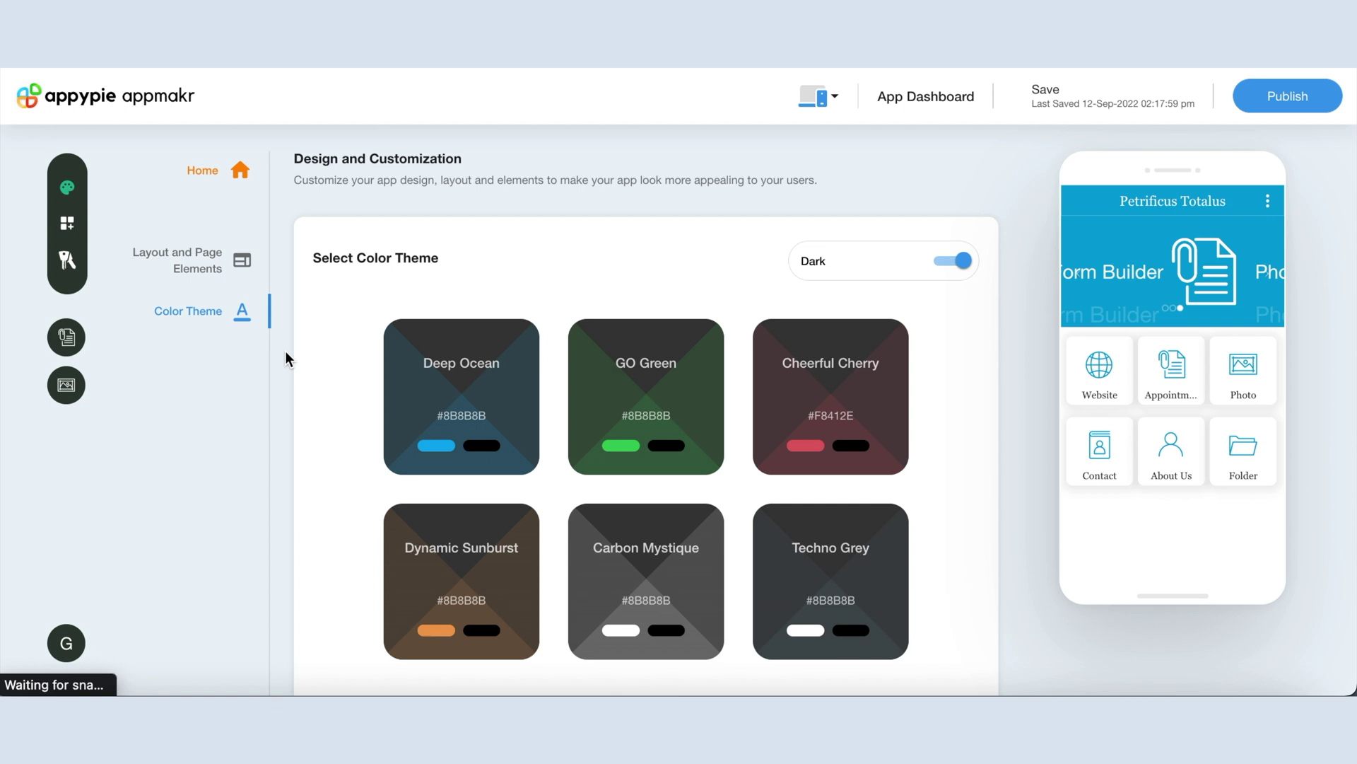
pyautogui.click(943, 265)
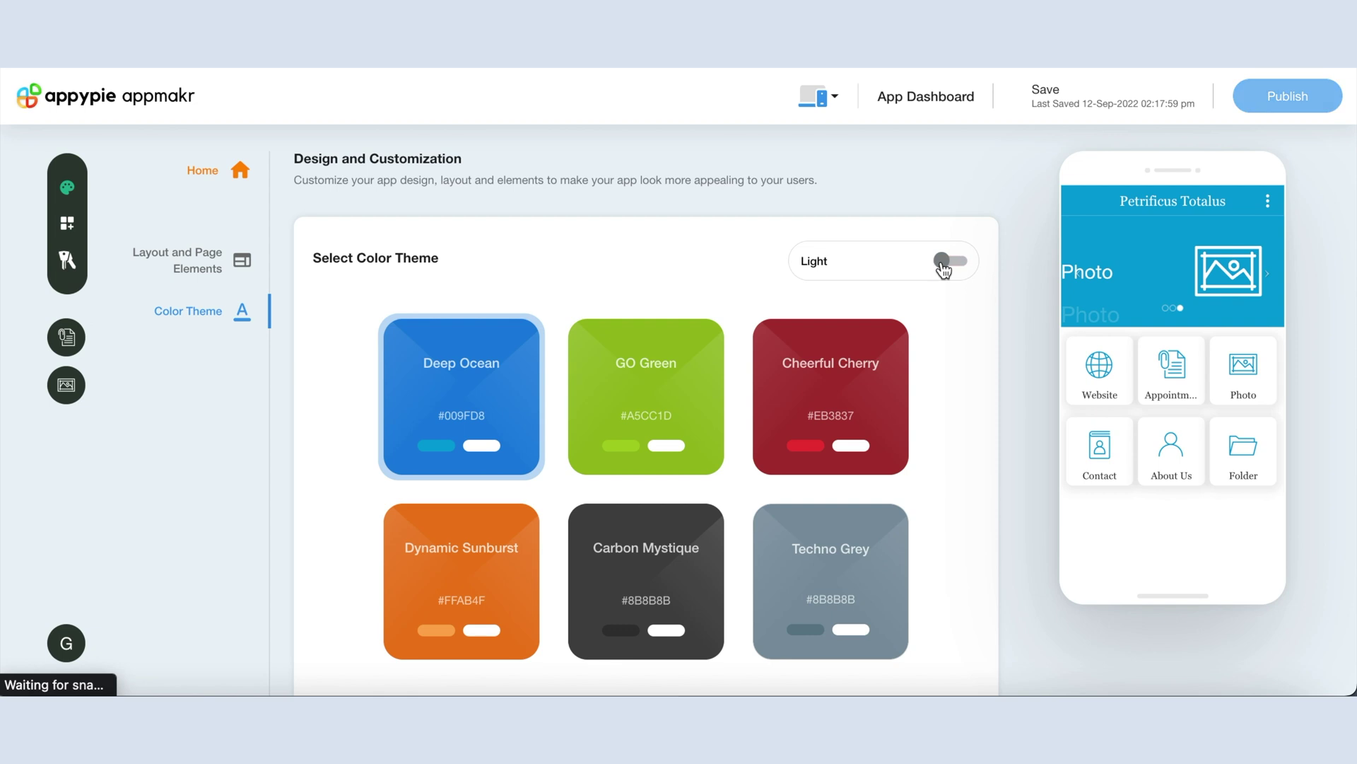
pyautogui.click(943, 263)
pyautogui.click(944, 263)
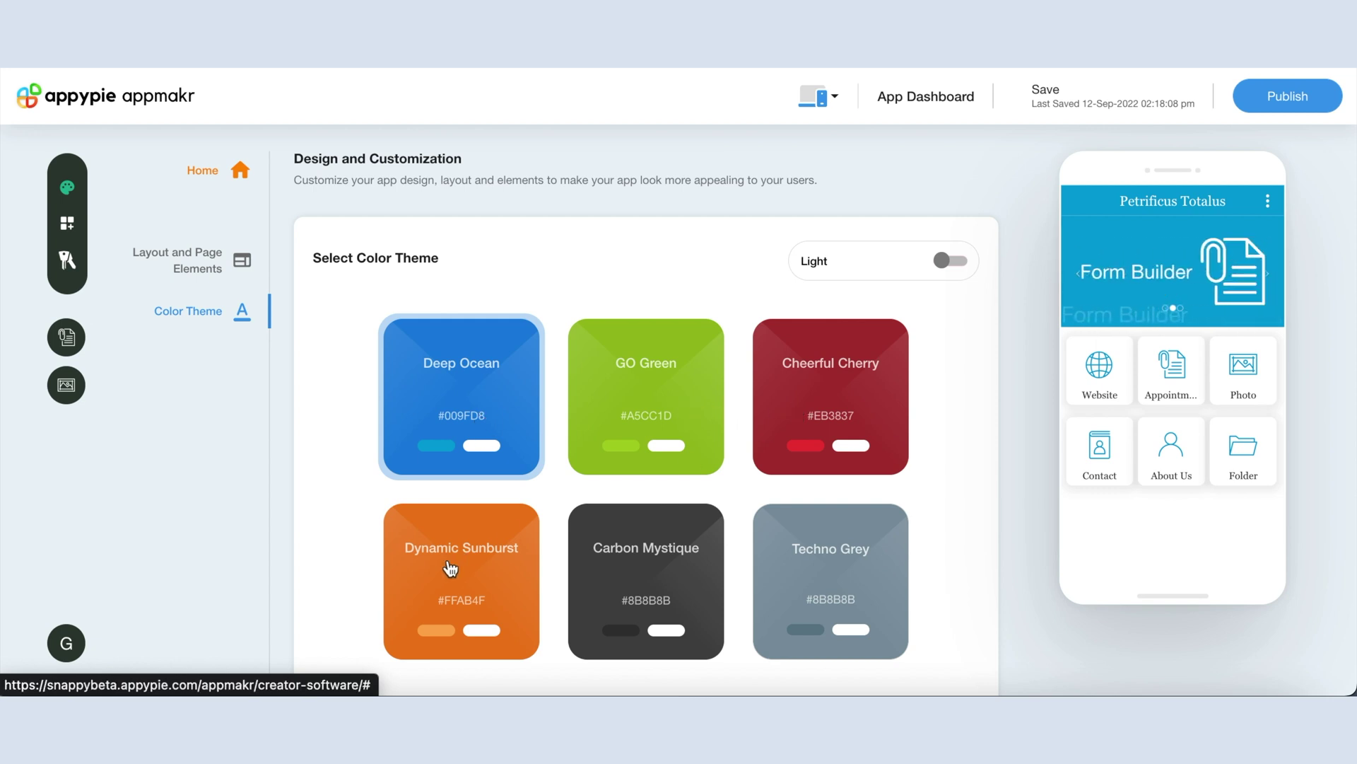
pyautogui.scroll(-2, 801, 589)
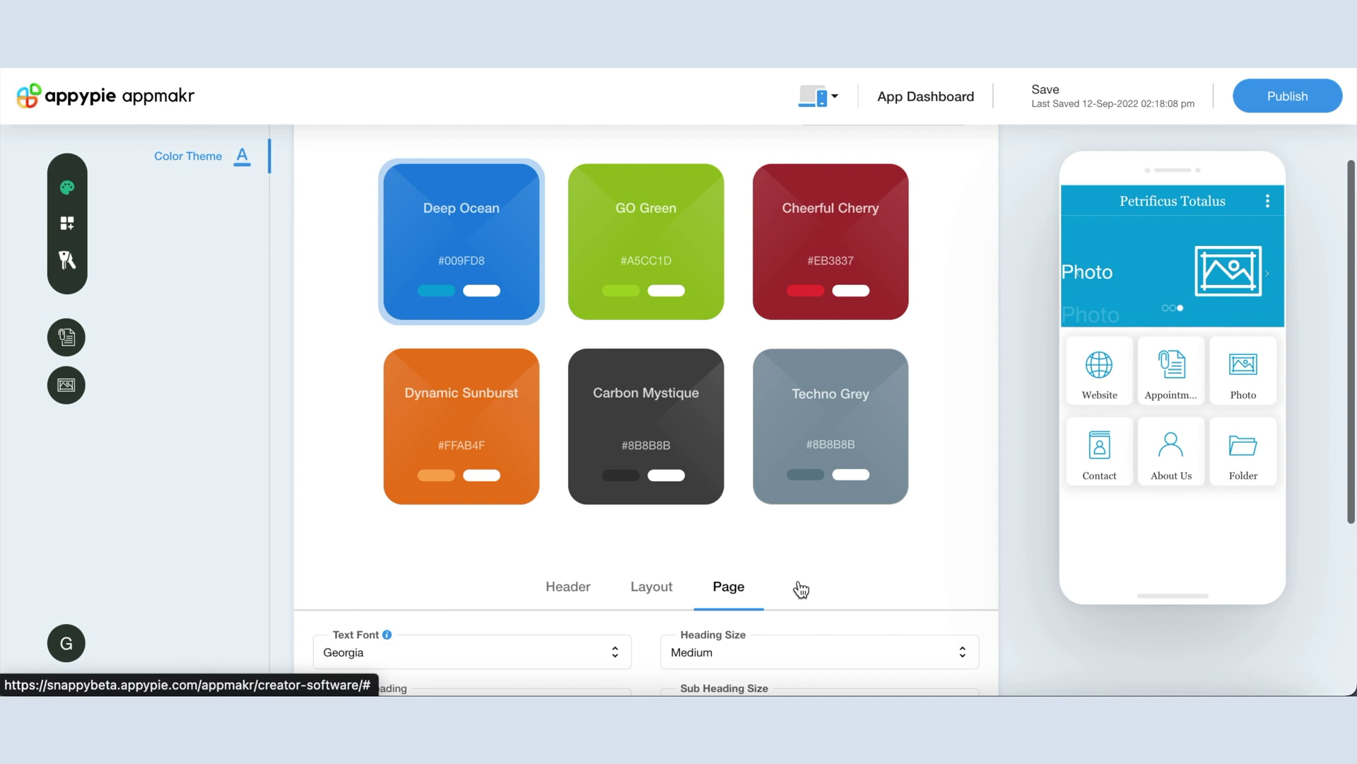
pyautogui.scroll(-2, 801, 589)
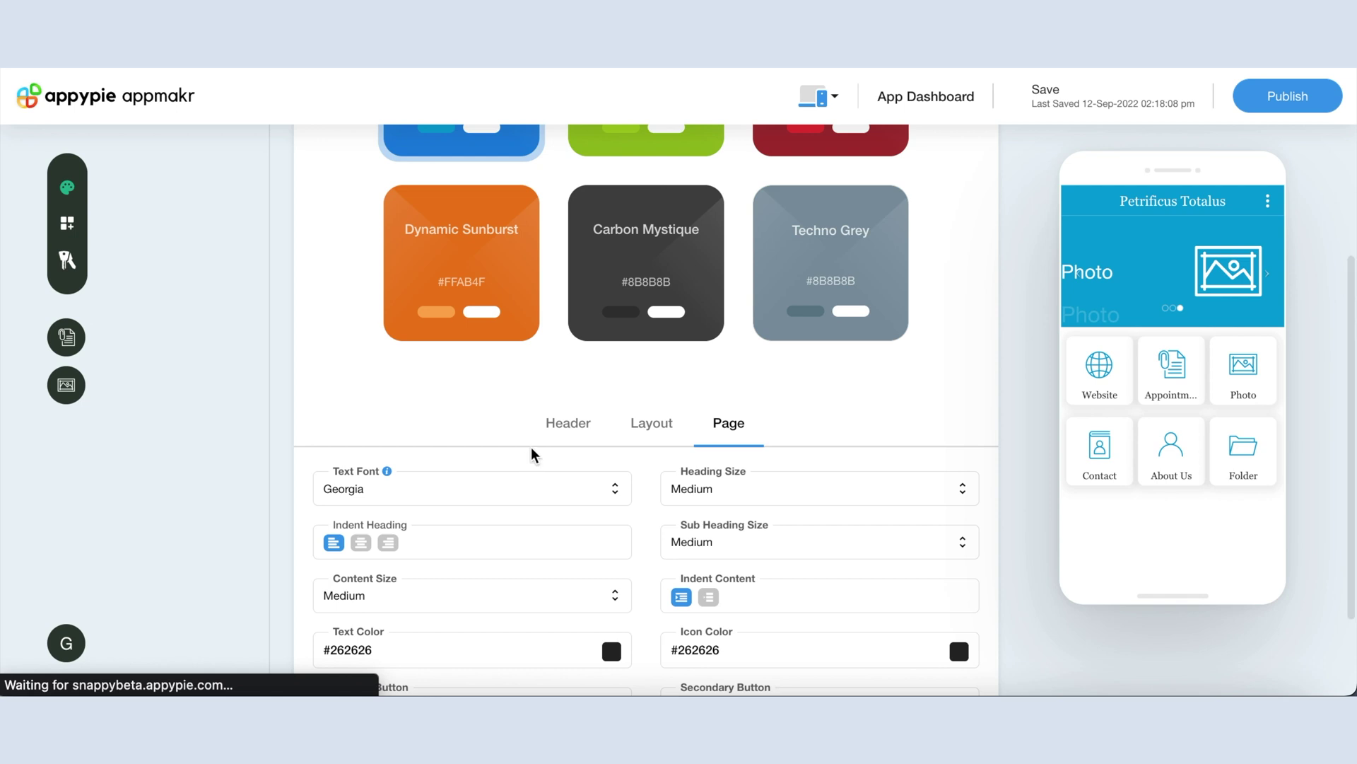
pyautogui.click(558, 422)
pyautogui.click(652, 423)
pyautogui.scroll(-1, 663, 329)
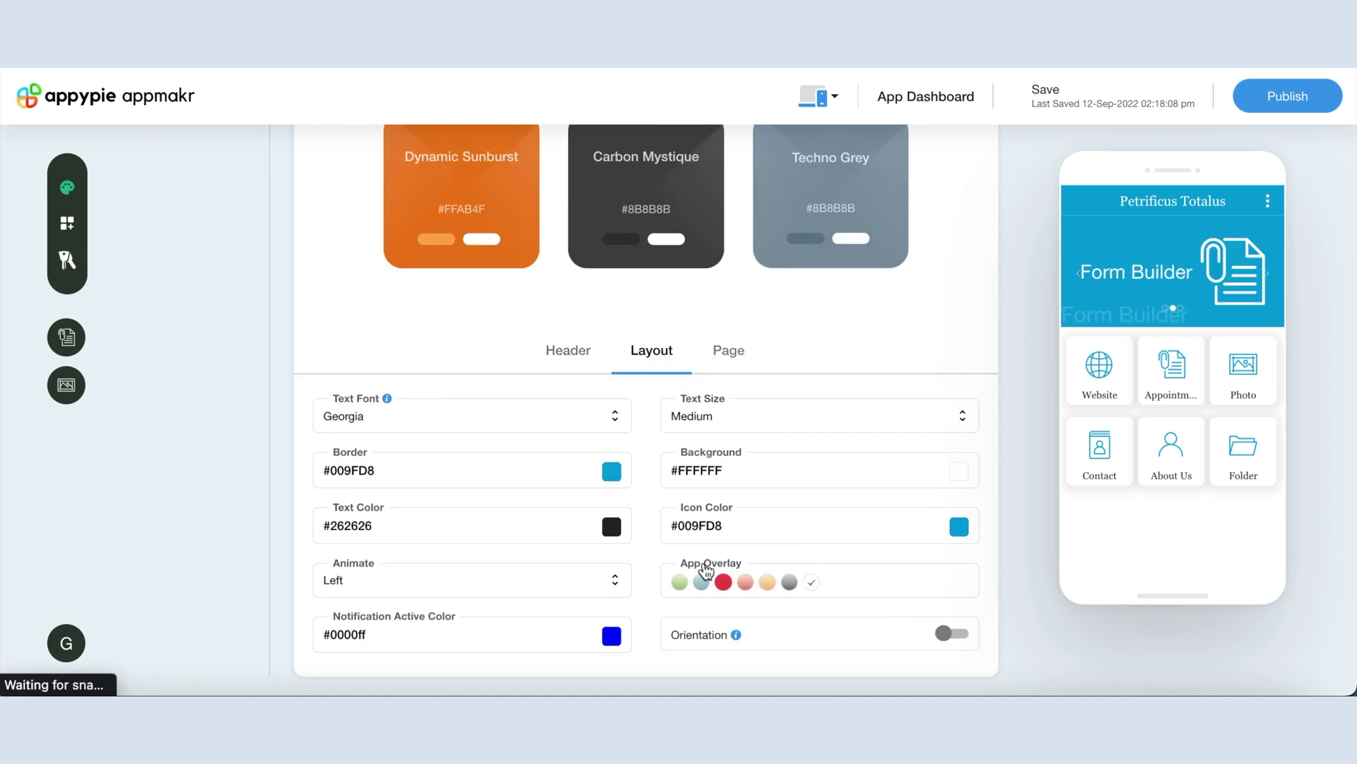
pyautogui.click(729, 352)
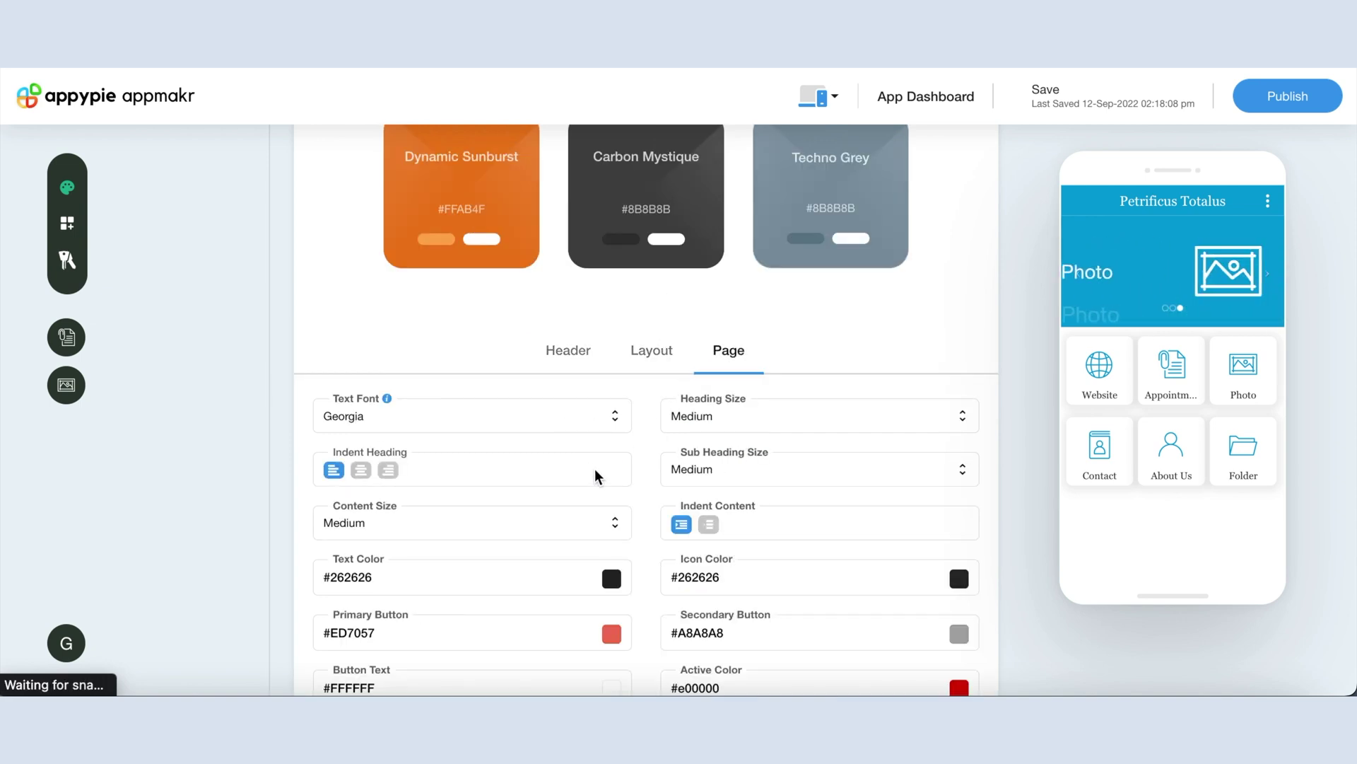
pyautogui.scroll(-1, 696, 466)
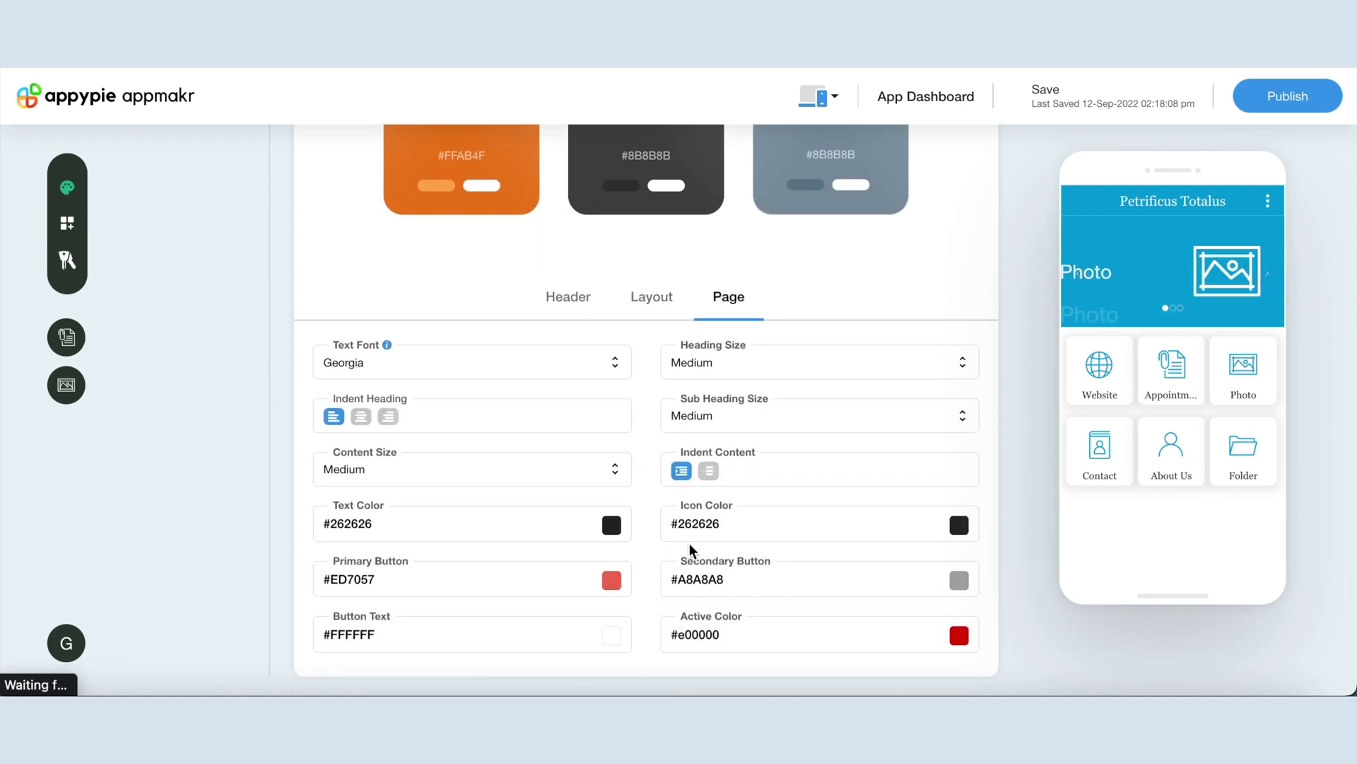
pyautogui.scroll(8, 761, 459)
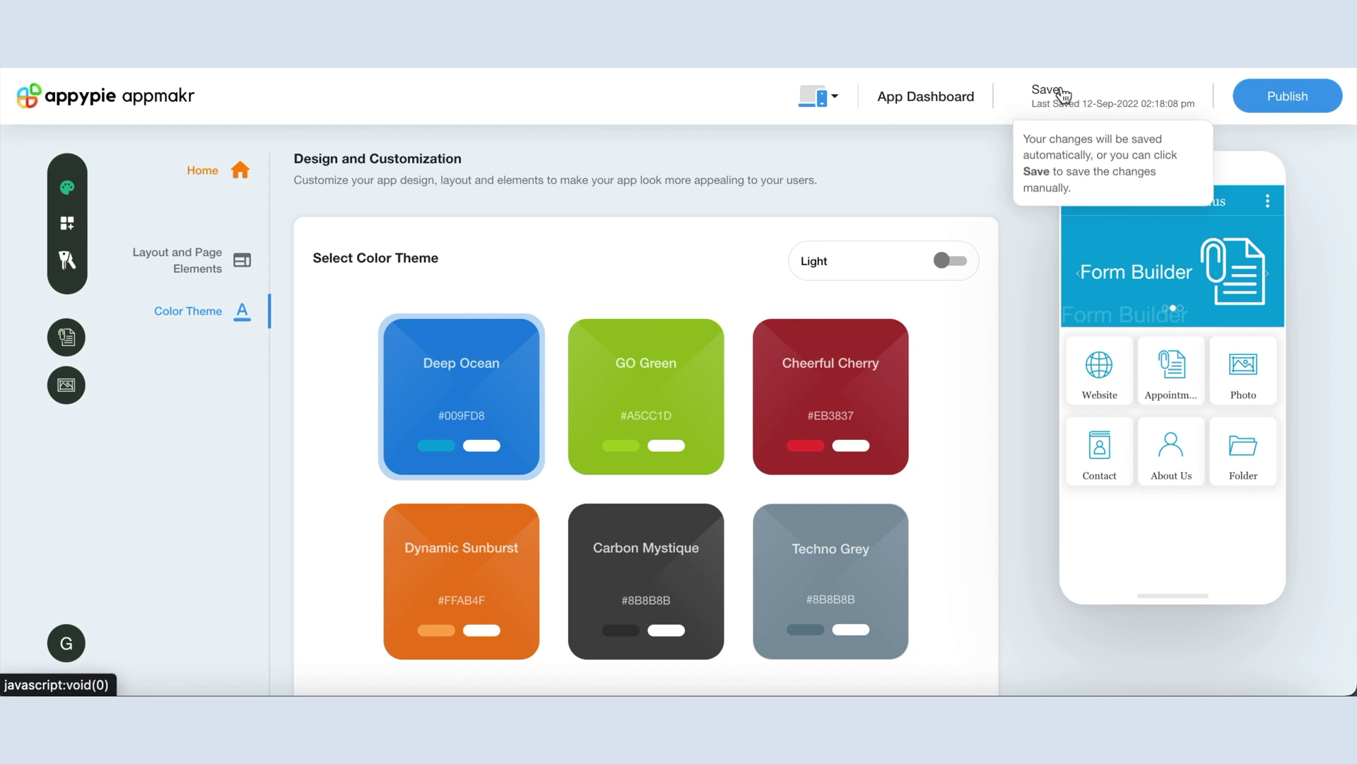
# Save the design changes, publish the app, and dismiss the success message
pyautogui.click(1062, 91)
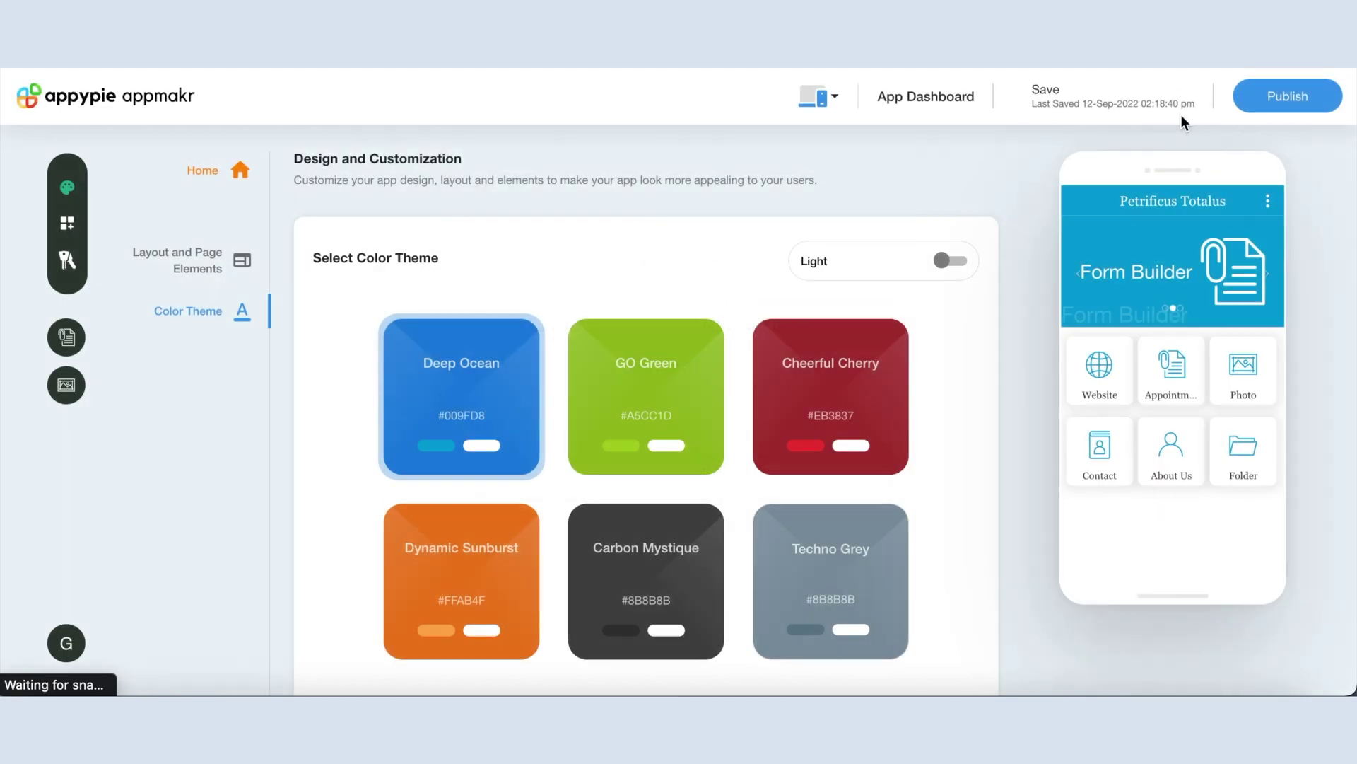
pyautogui.click(1300, 96)
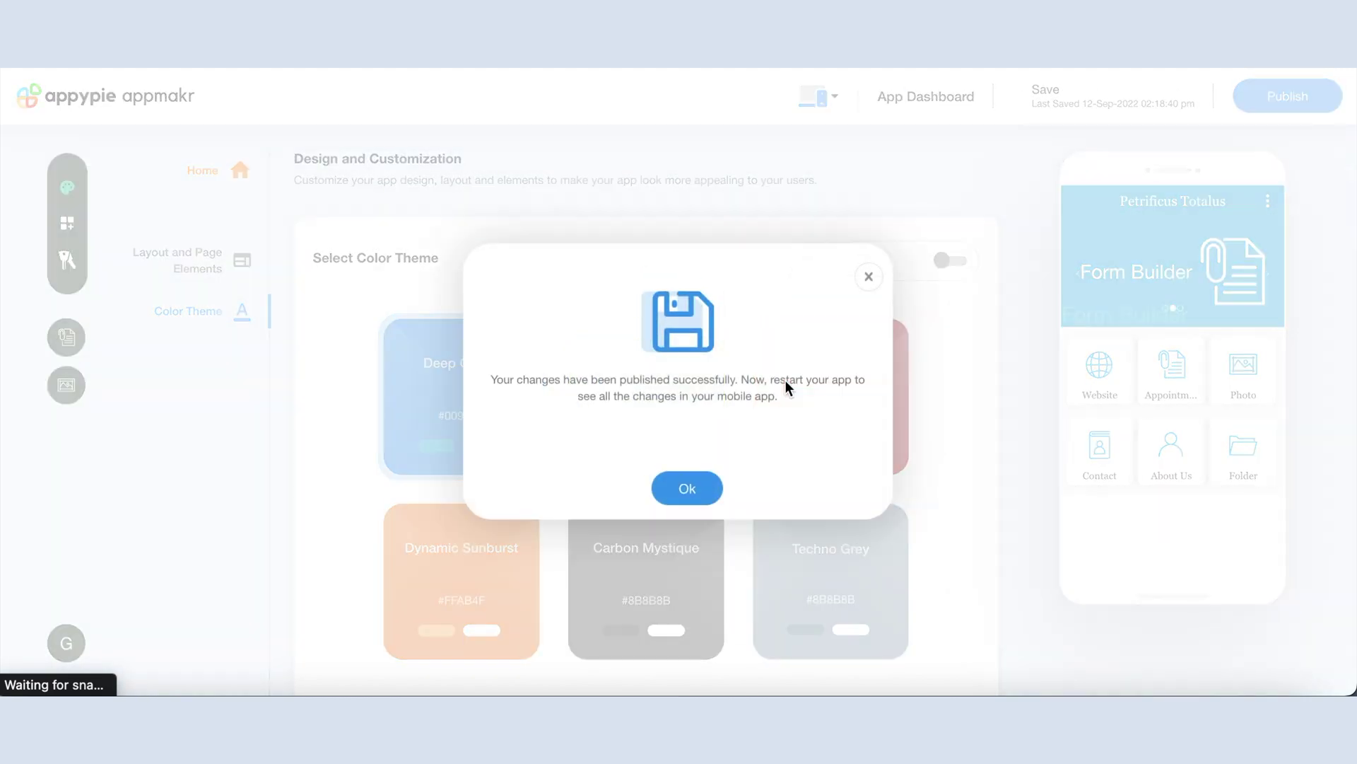
pyautogui.click(688, 500)
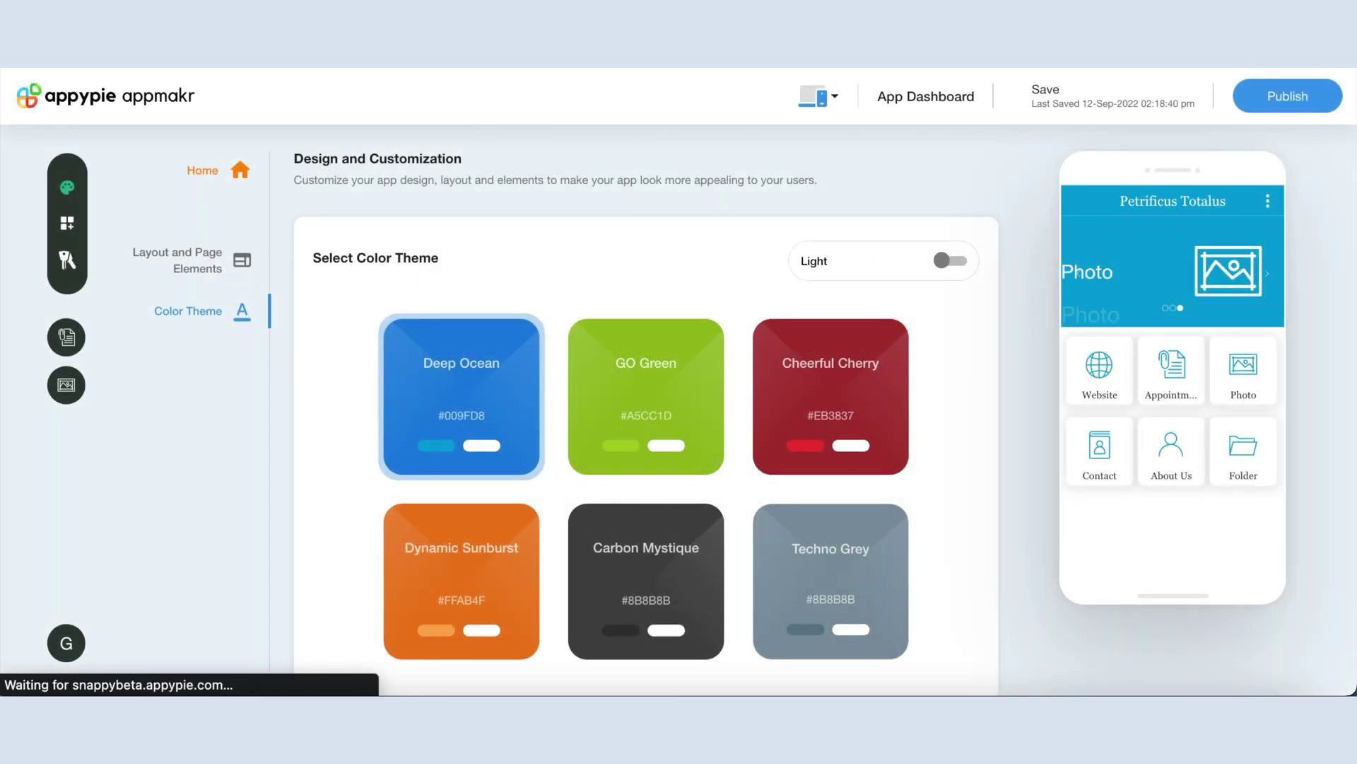